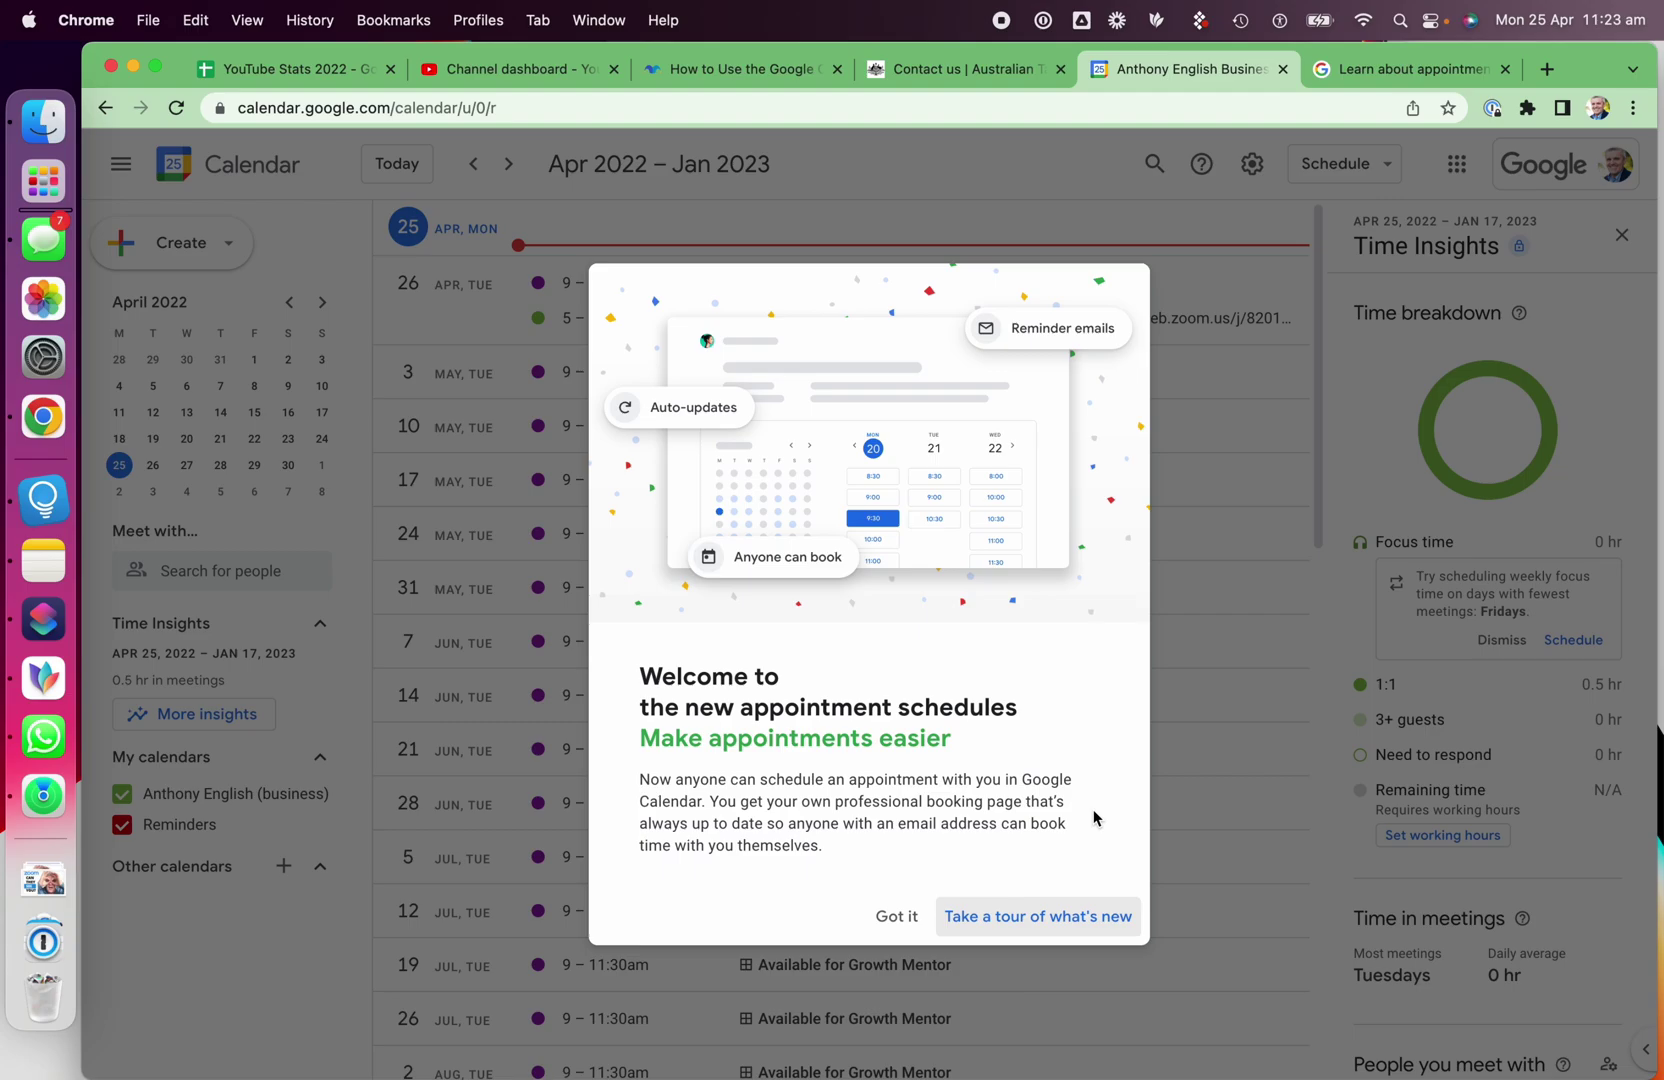
# Walk through the 'what's new' appointment-schedule tour and dismiss it
pyautogui.click(1045, 928)
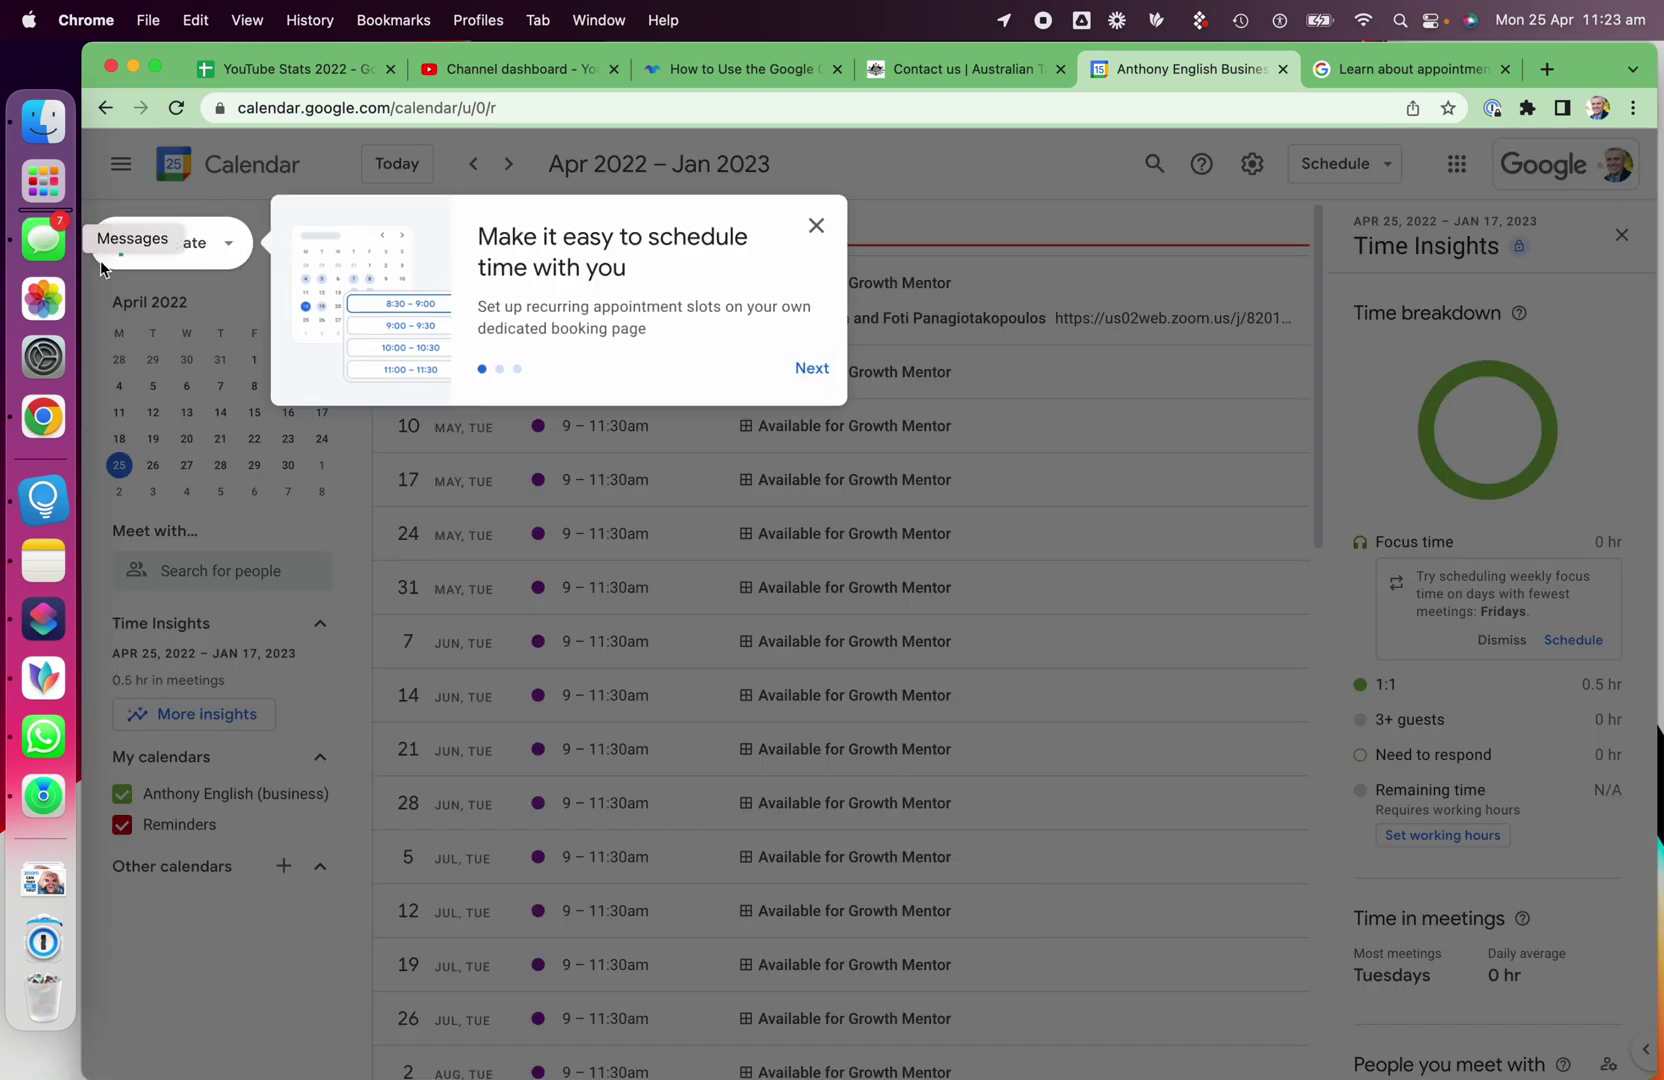
pyautogui.click(810, 370)
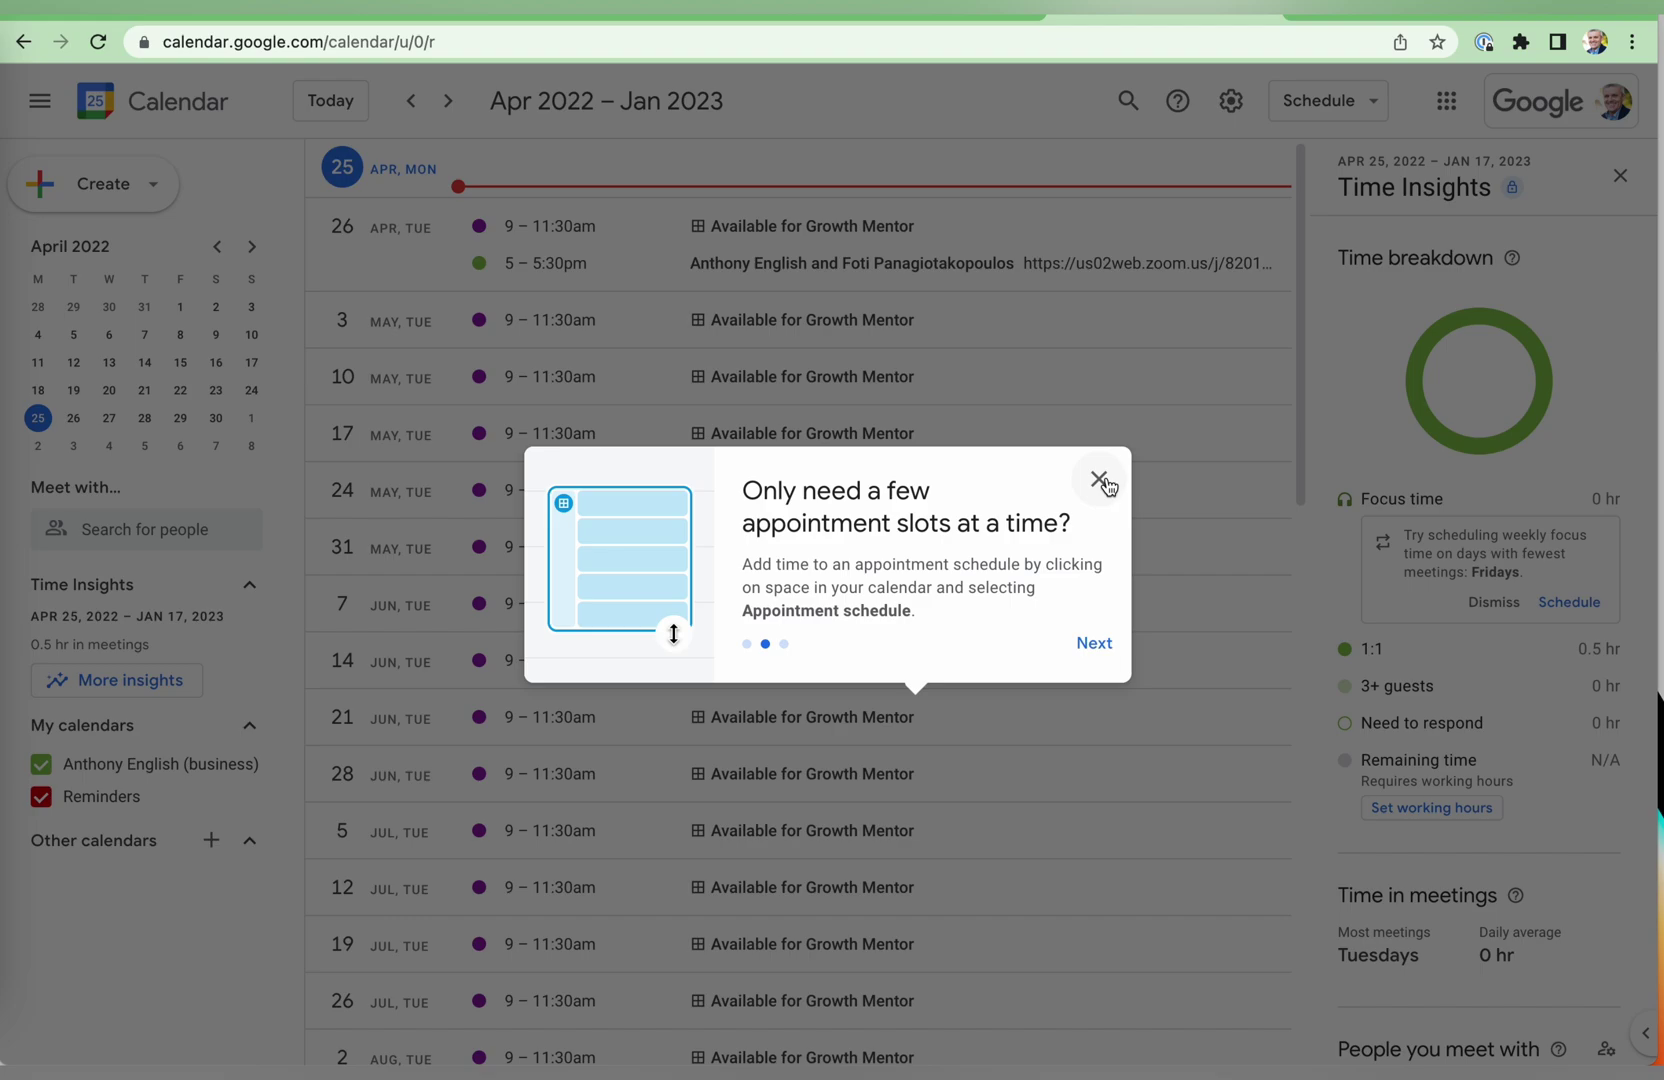
pyautogui.click(1098, 645)
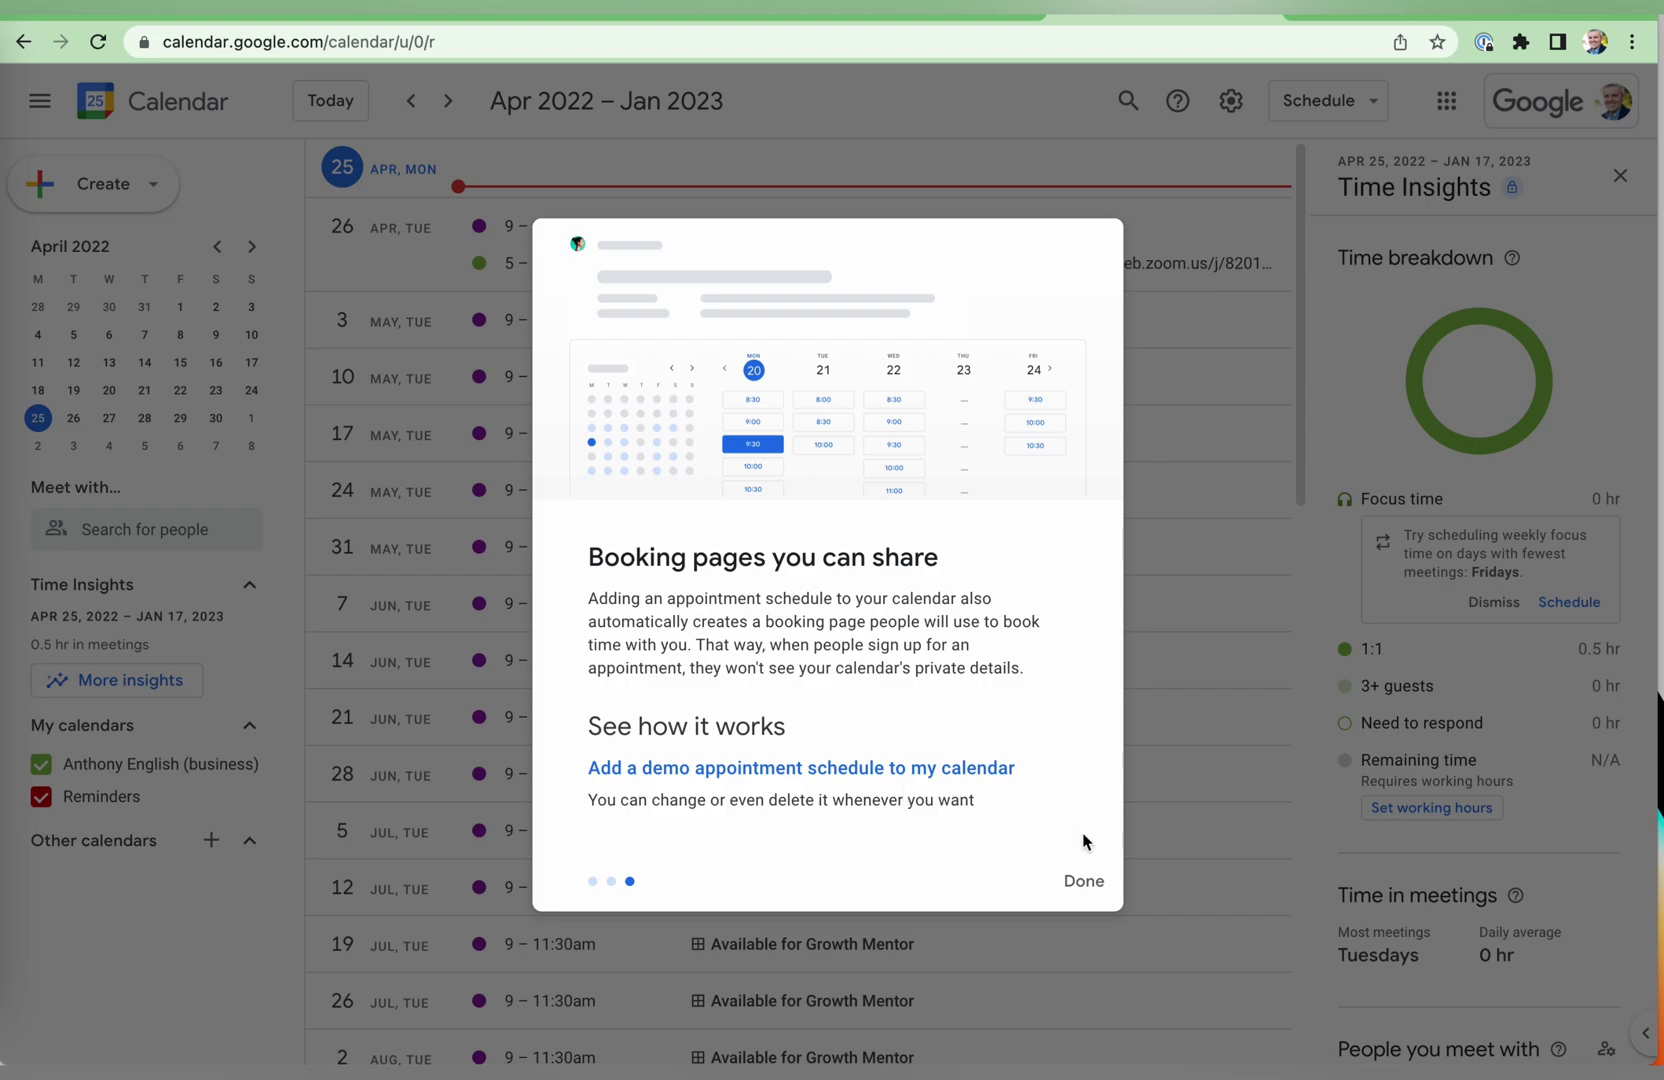
pyautogui.click(1079, 884)
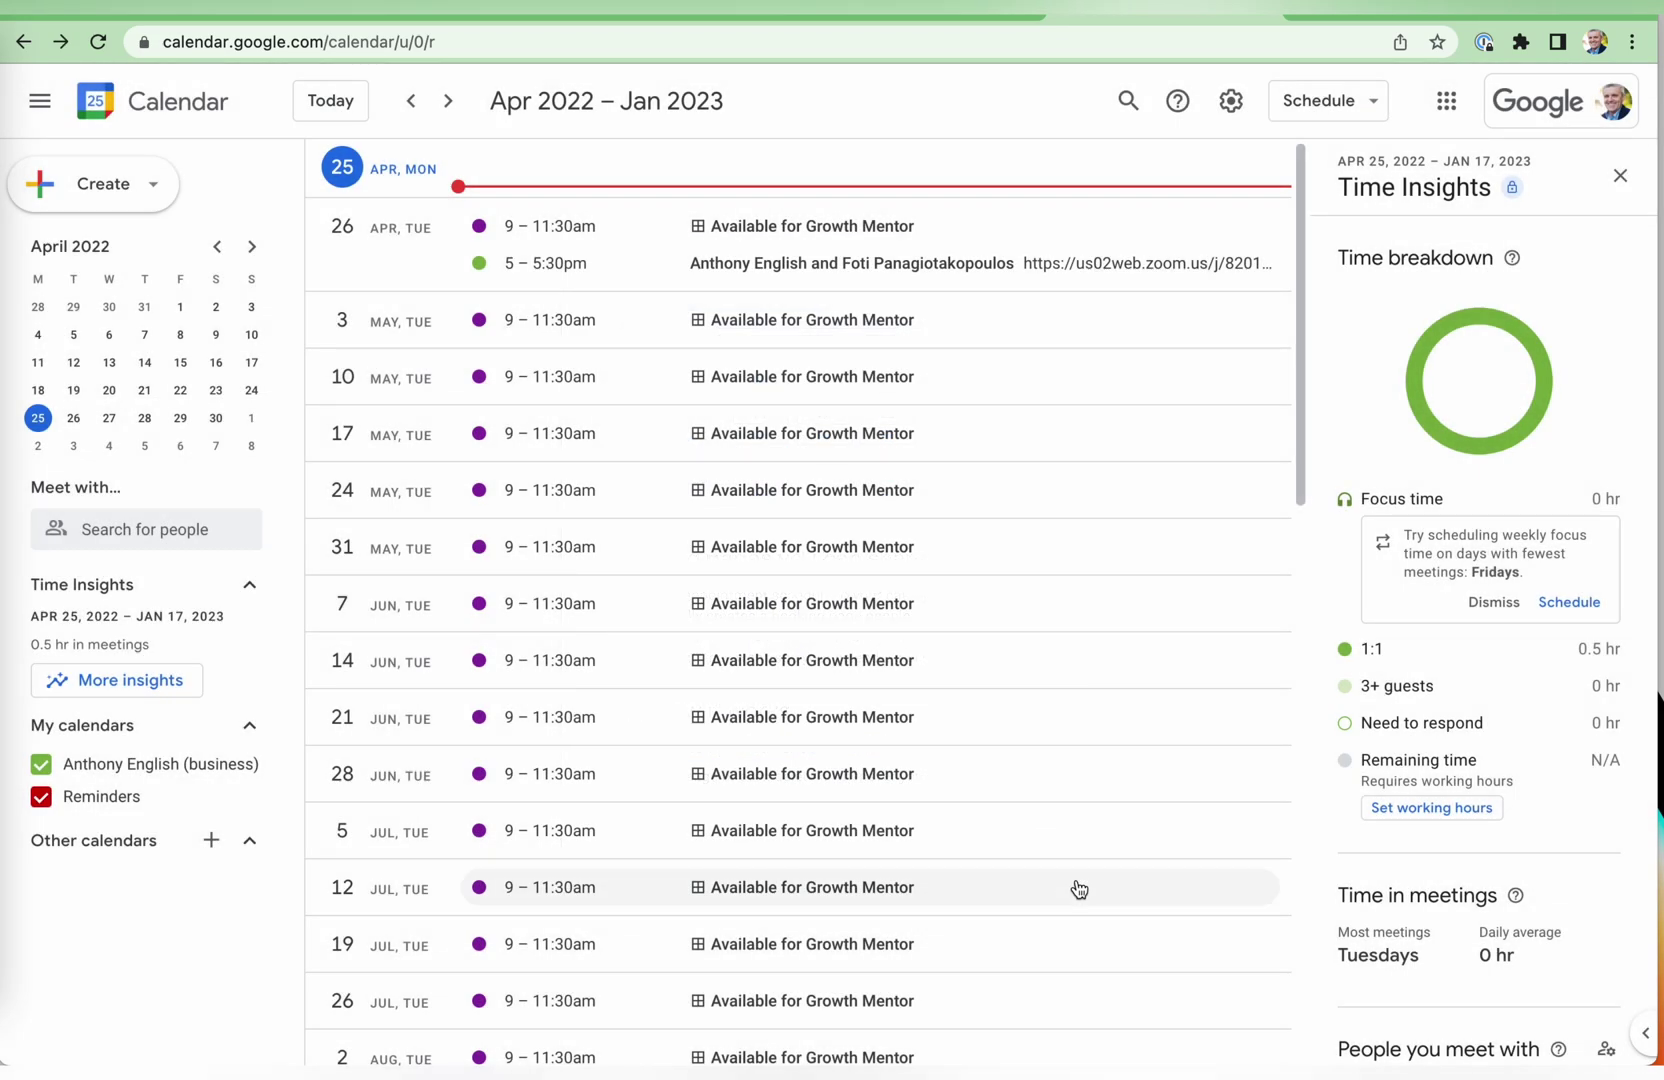
pyautogui.click(152, 189)
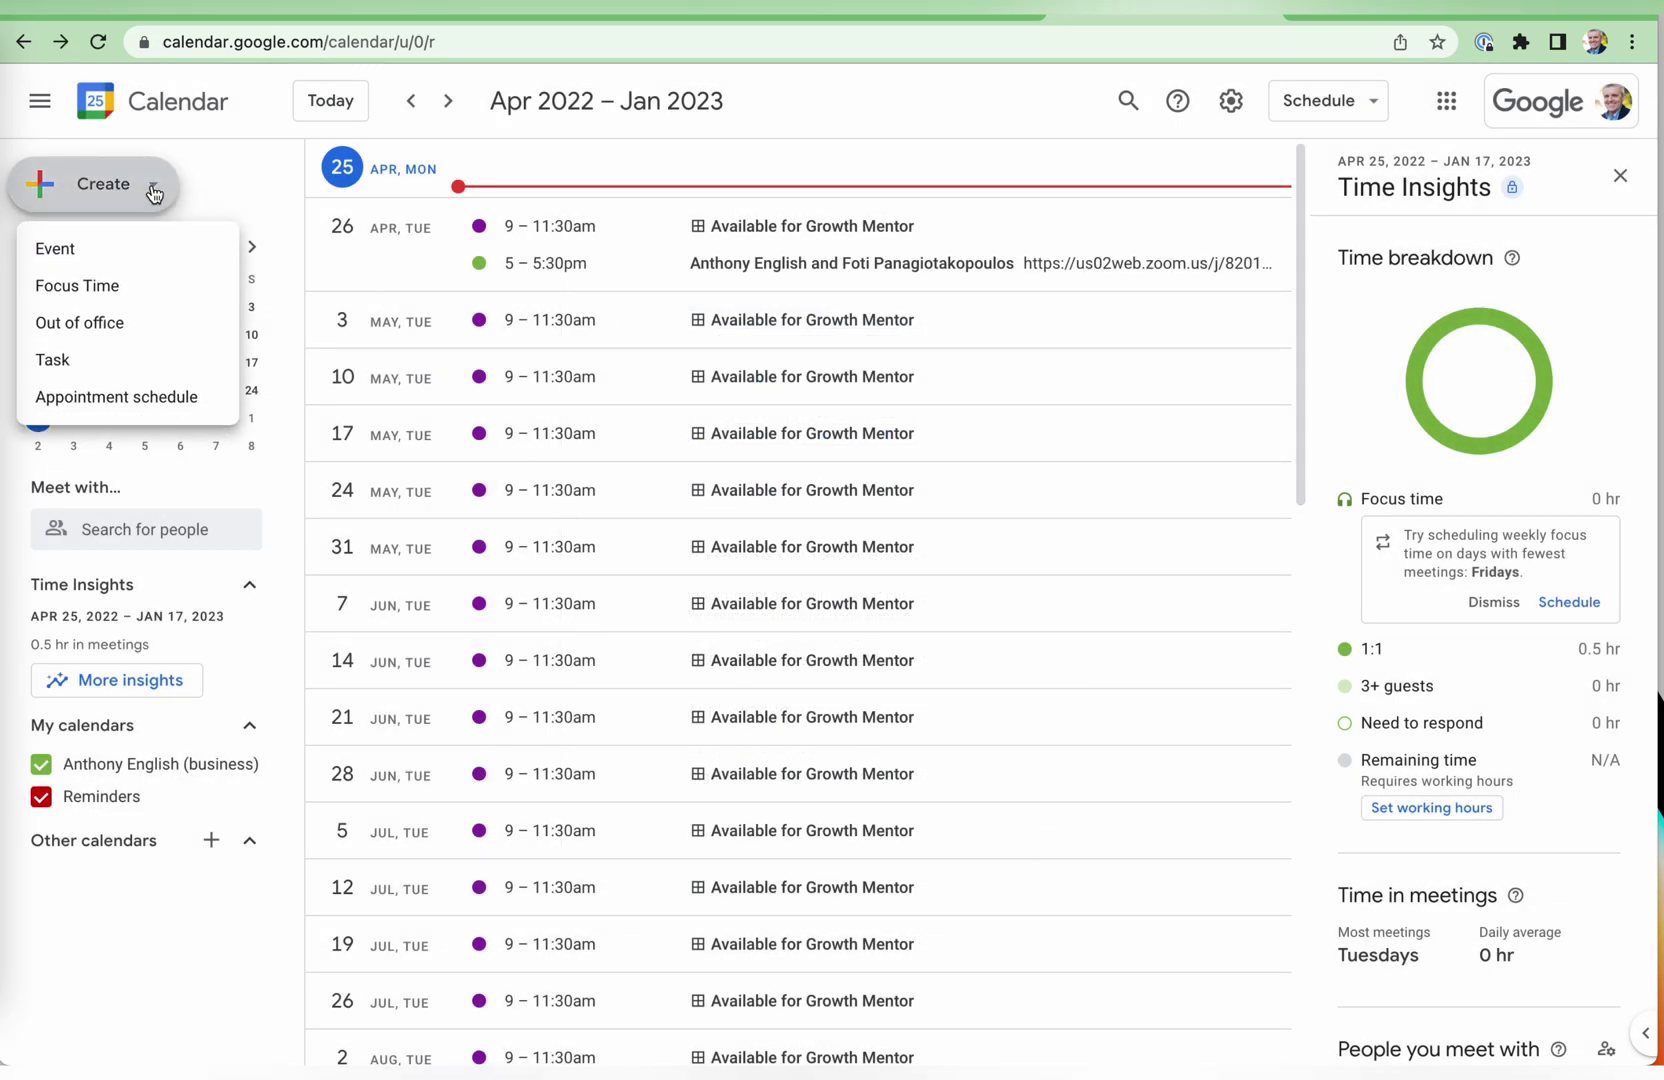
pyautogui.click(1235, 111)
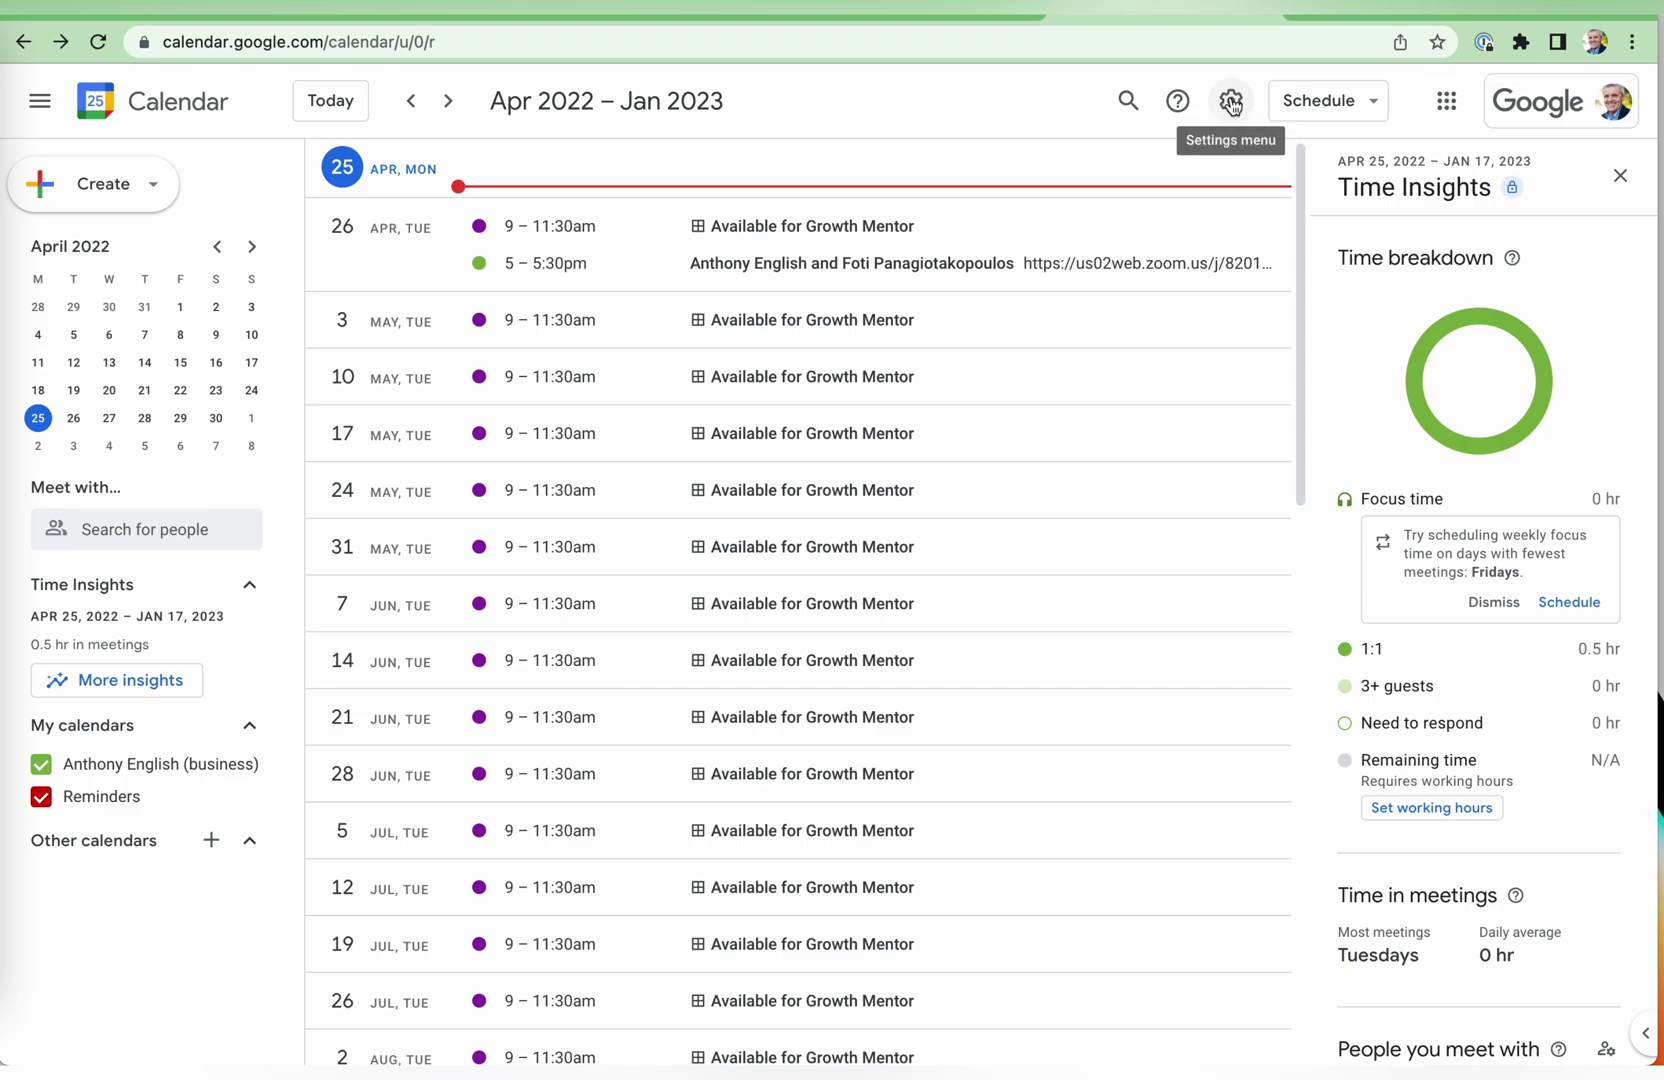
pyautogui.click(1231, 105)
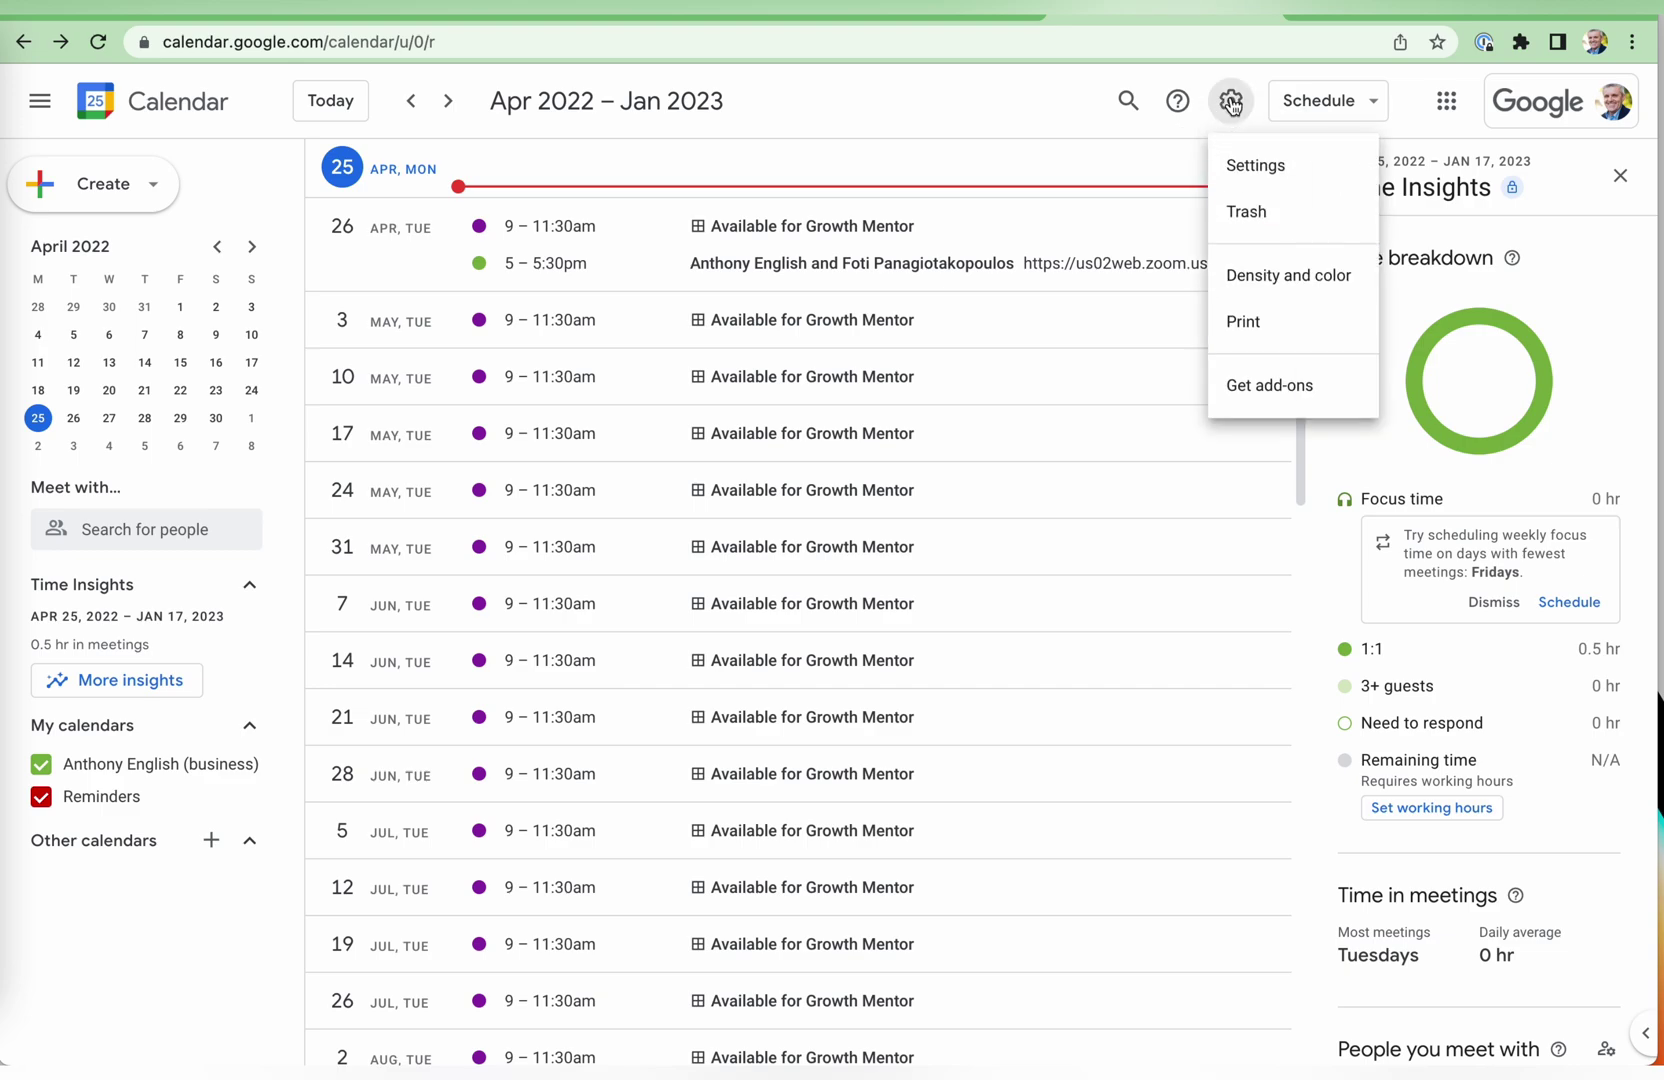
pyautogui.click(1256, 167)
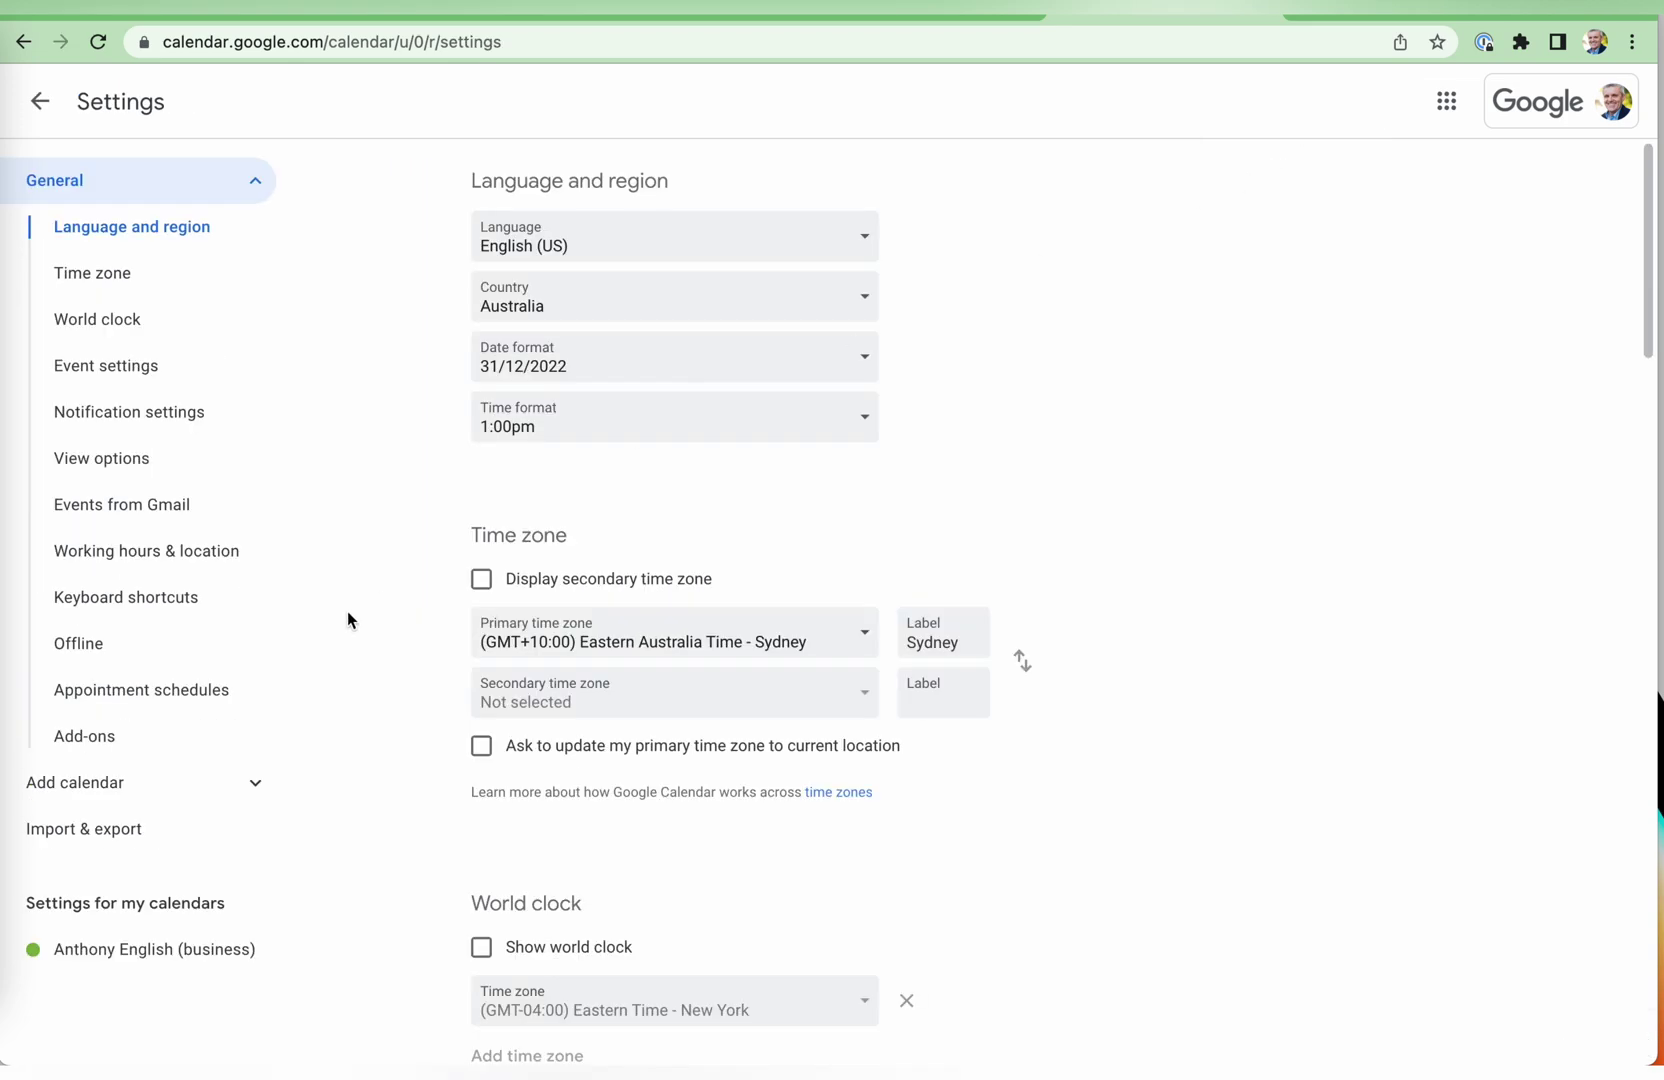
pyautogui.click(164, 700)
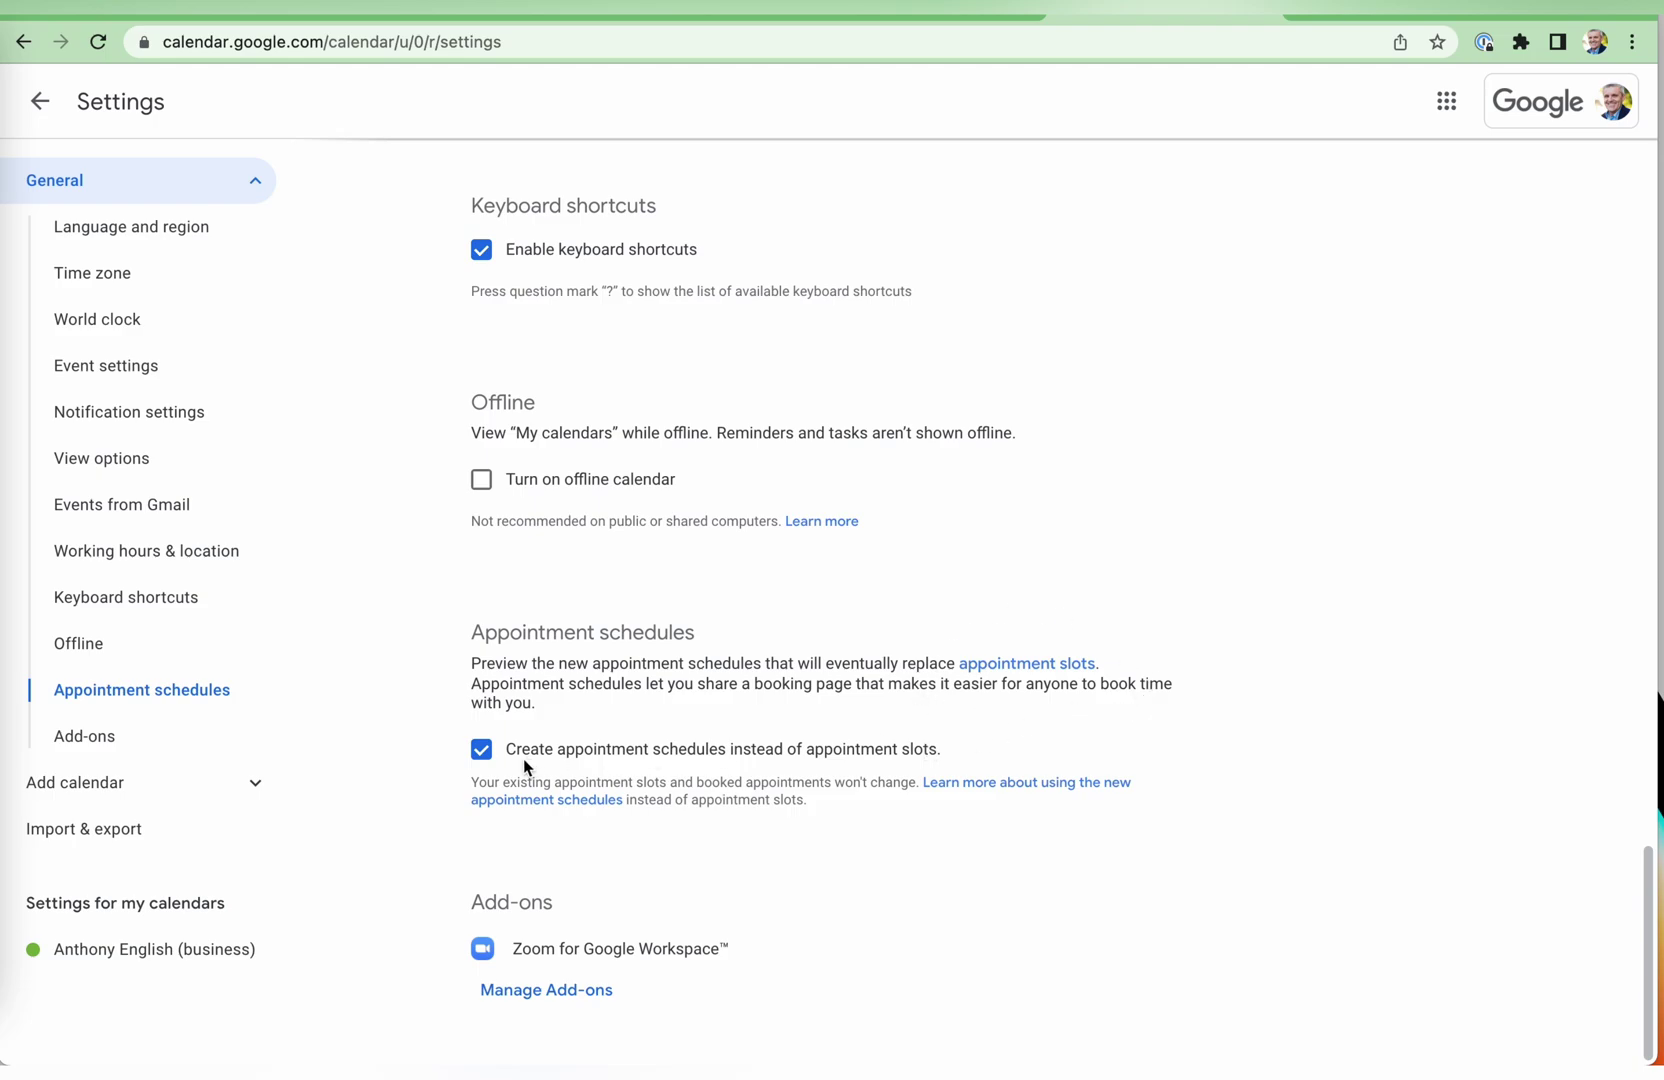
pyautogui.click(481, 752)
pyautogui.click(481, 752)
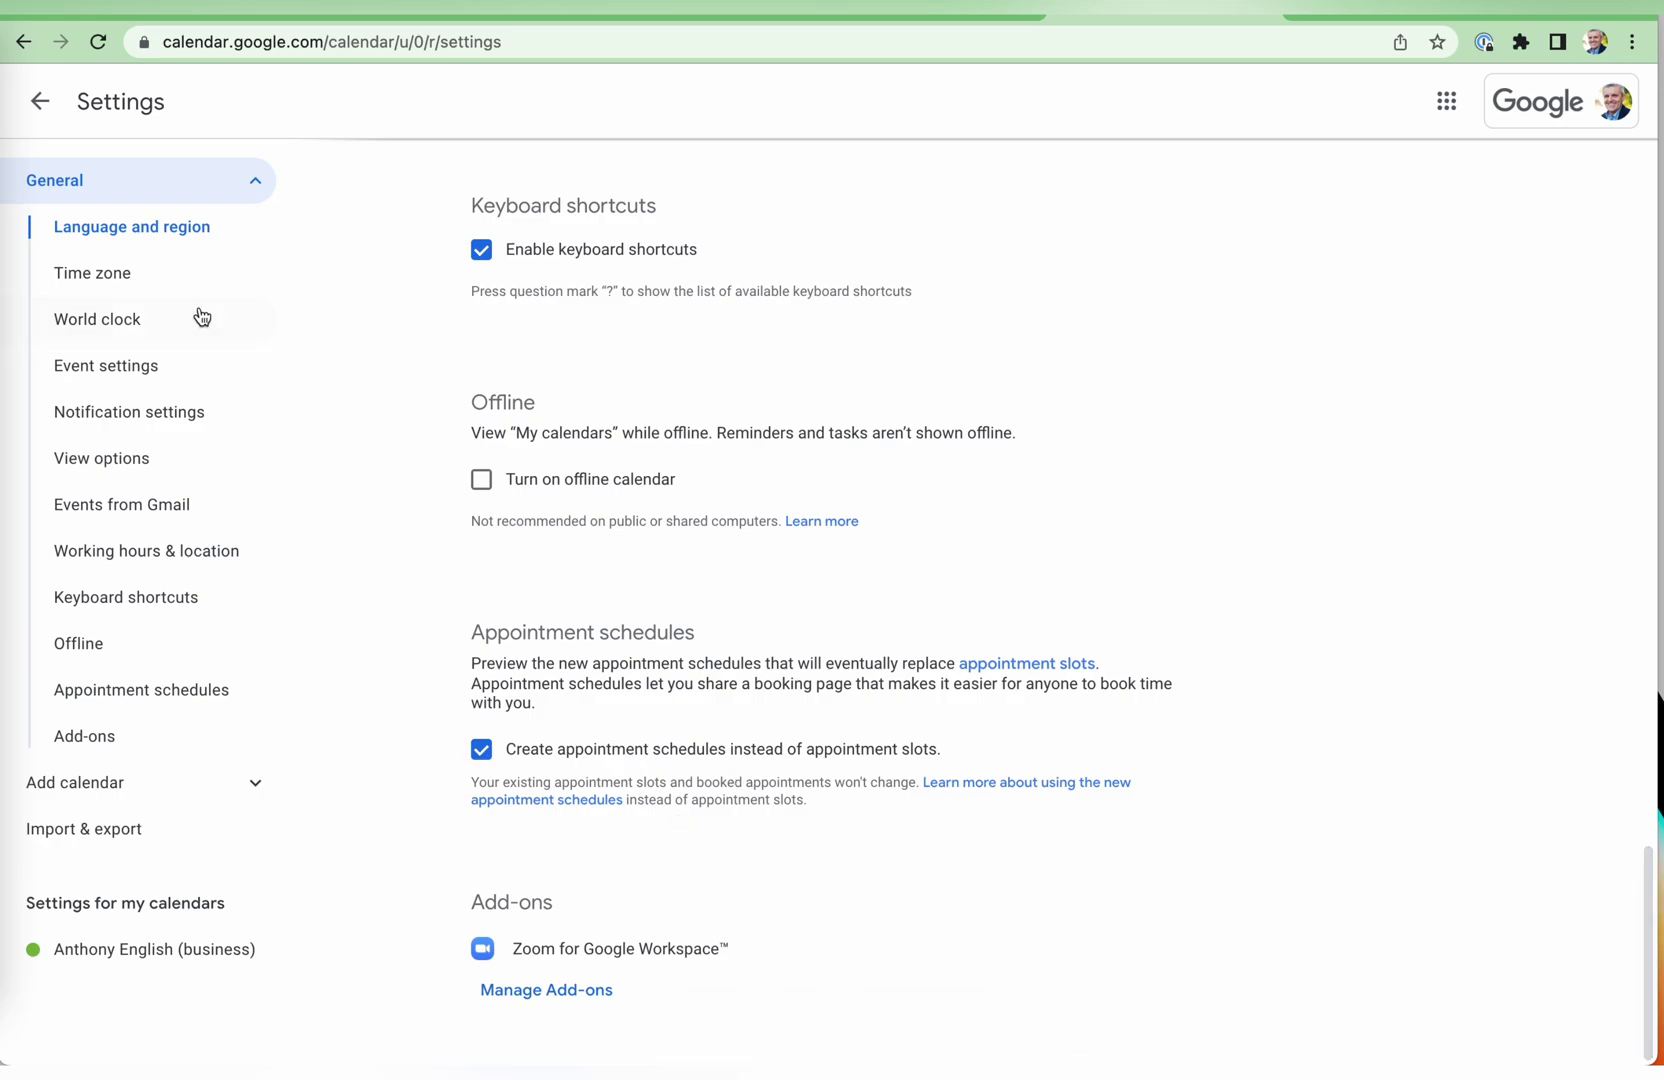
pyautogui.click(40, 103)
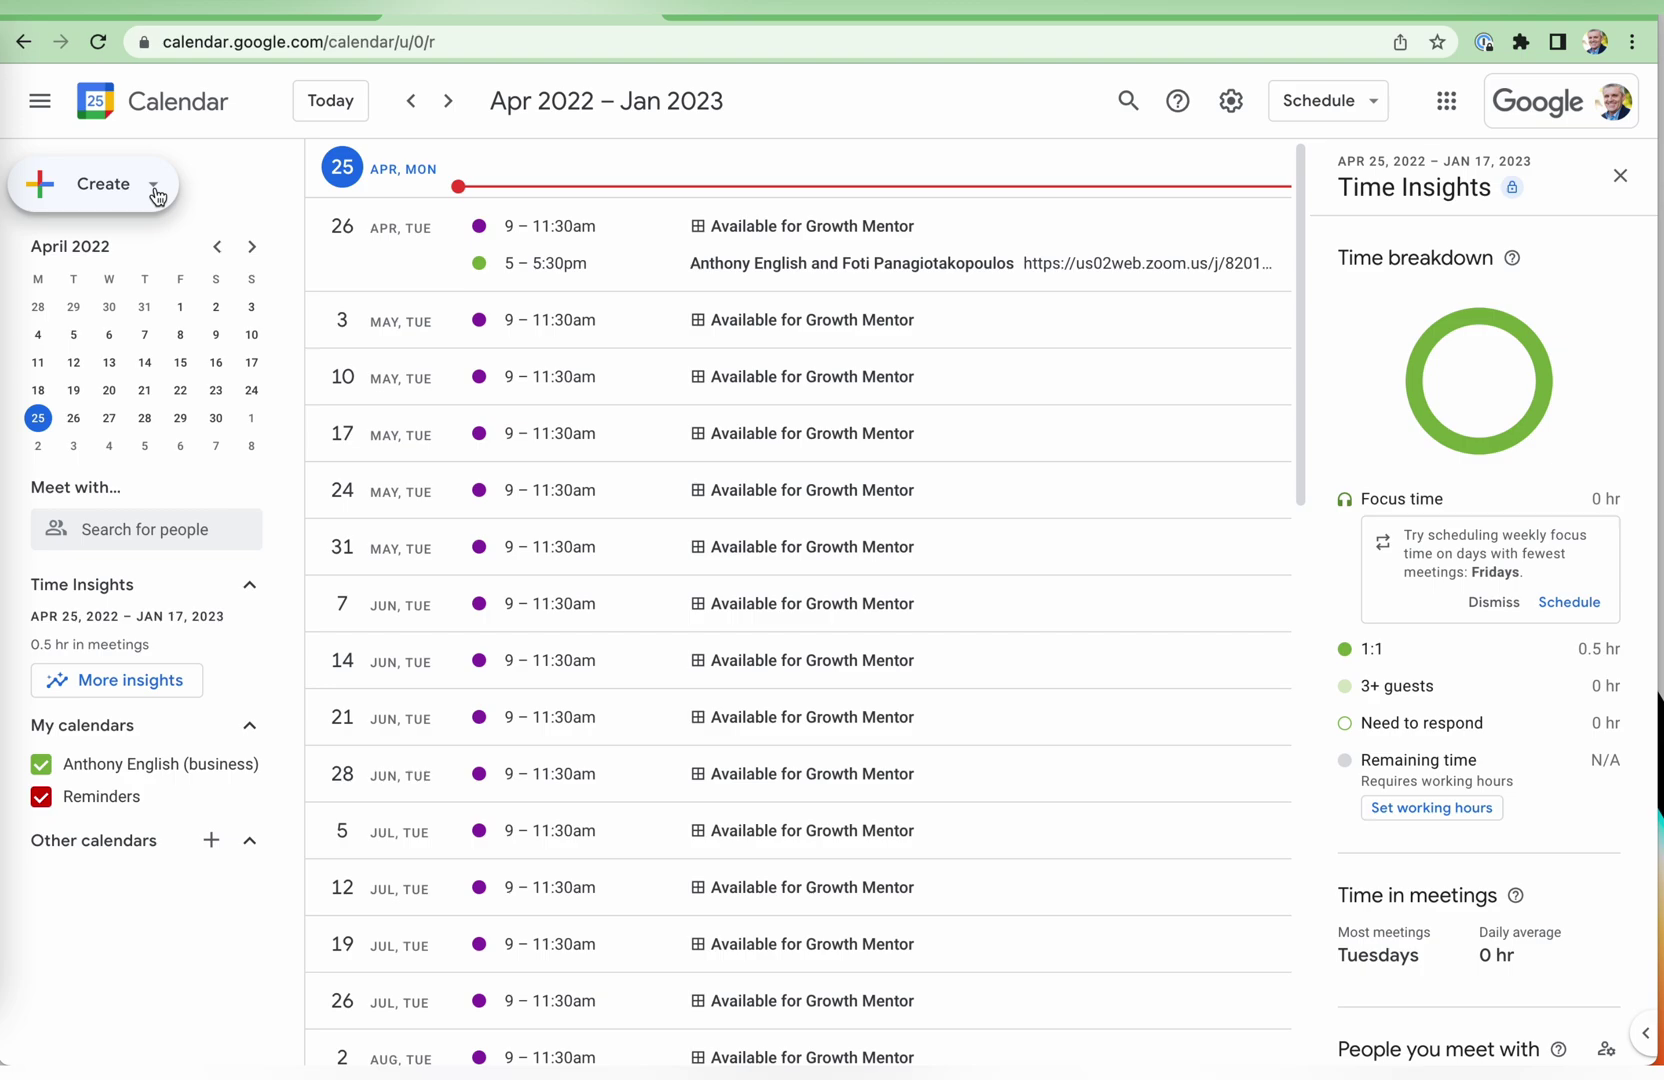
# Start a new appointment schedule with Monday availability ending at 11:00am
pyautogui.click(155, 189)
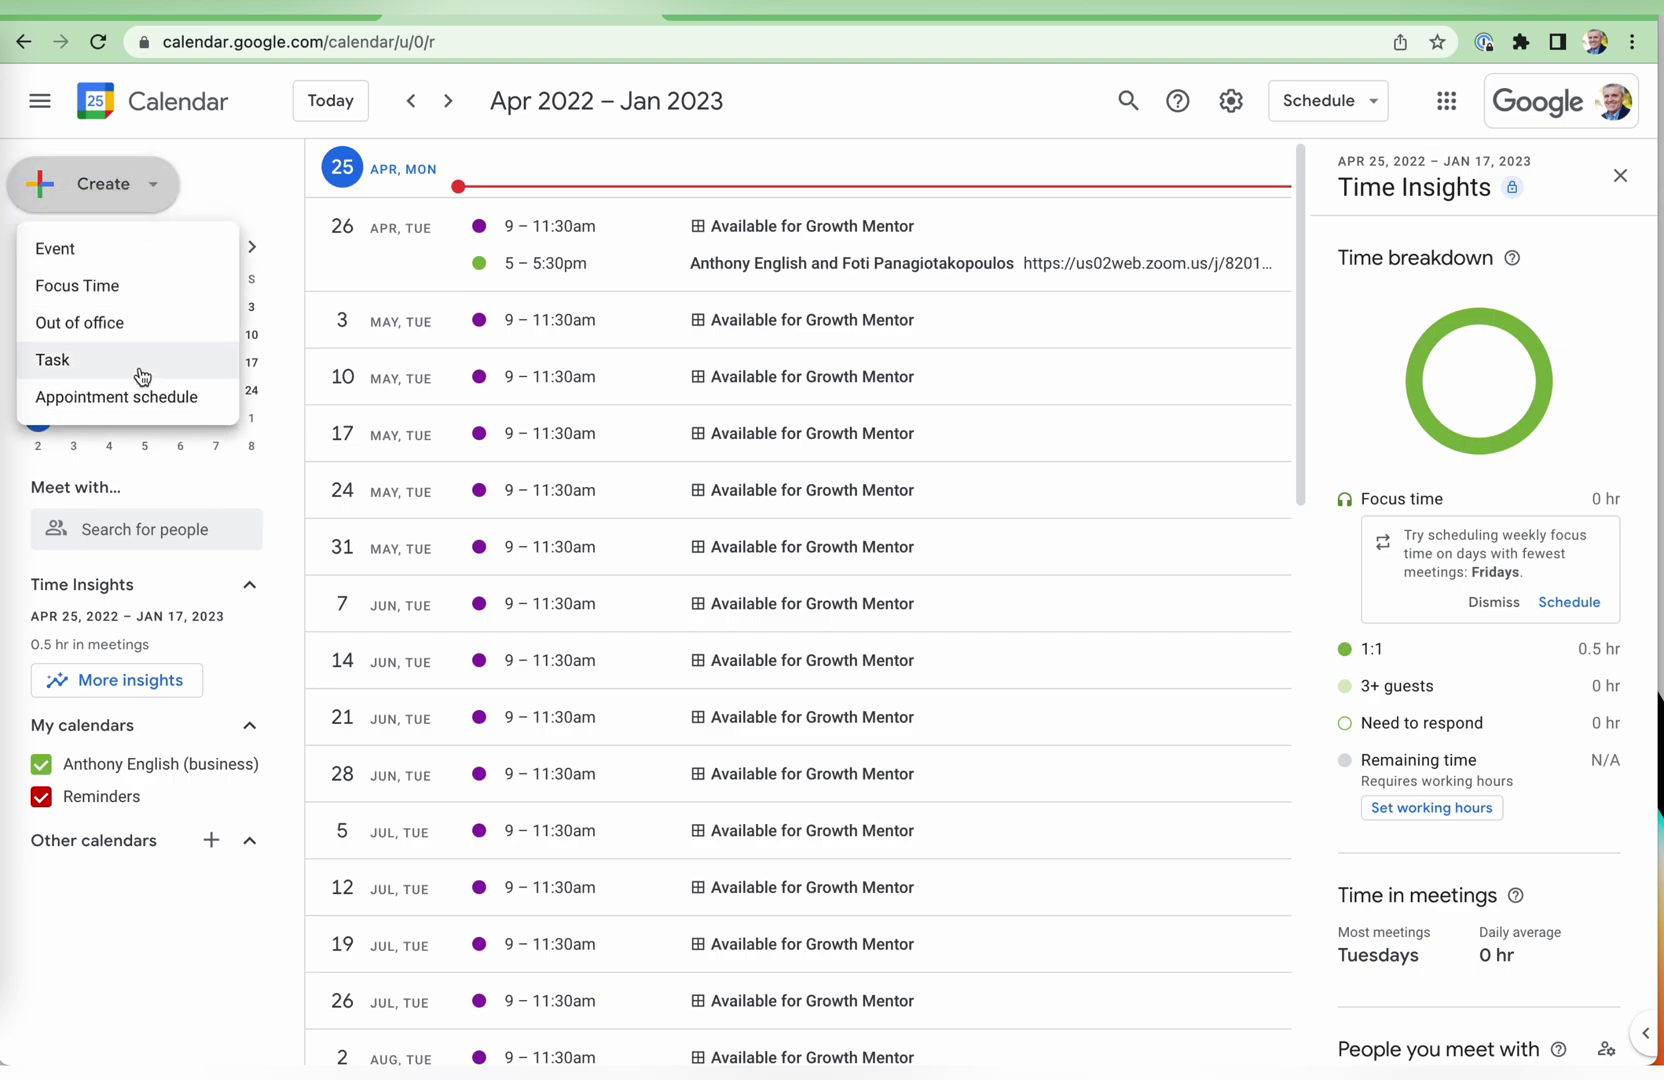
pyautogui.click(131, 397)
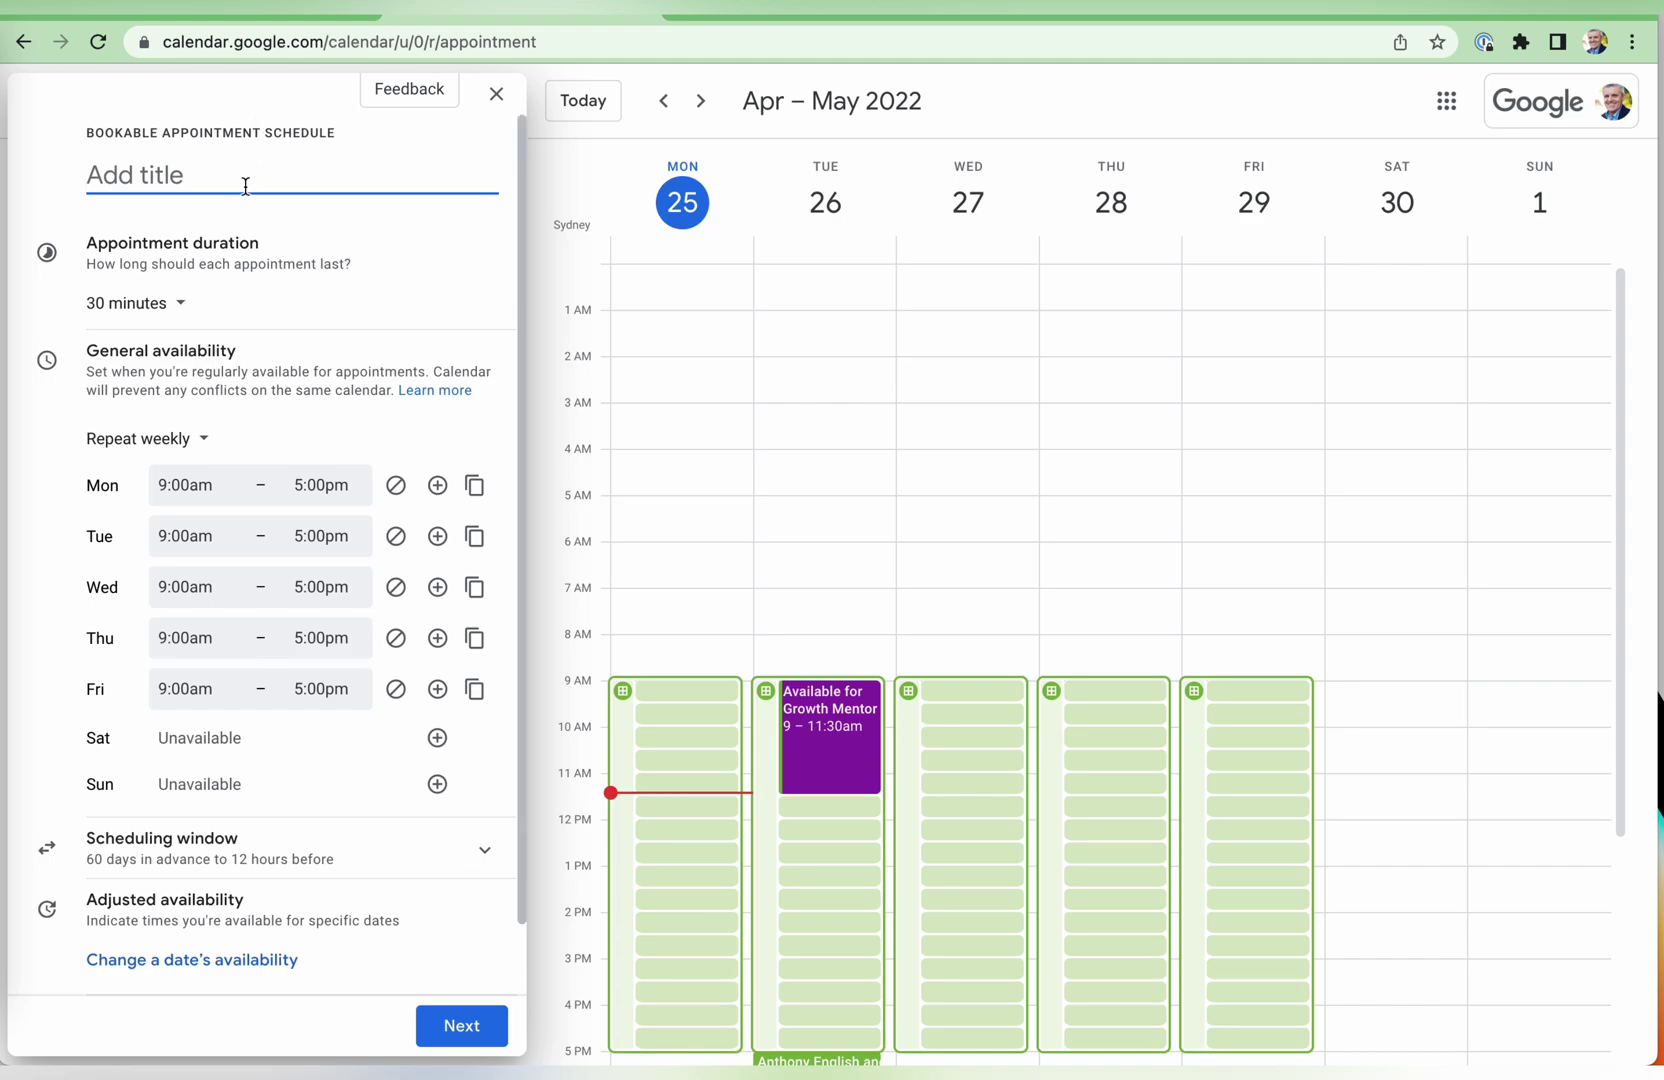
pyautogui.write('Channel Review')
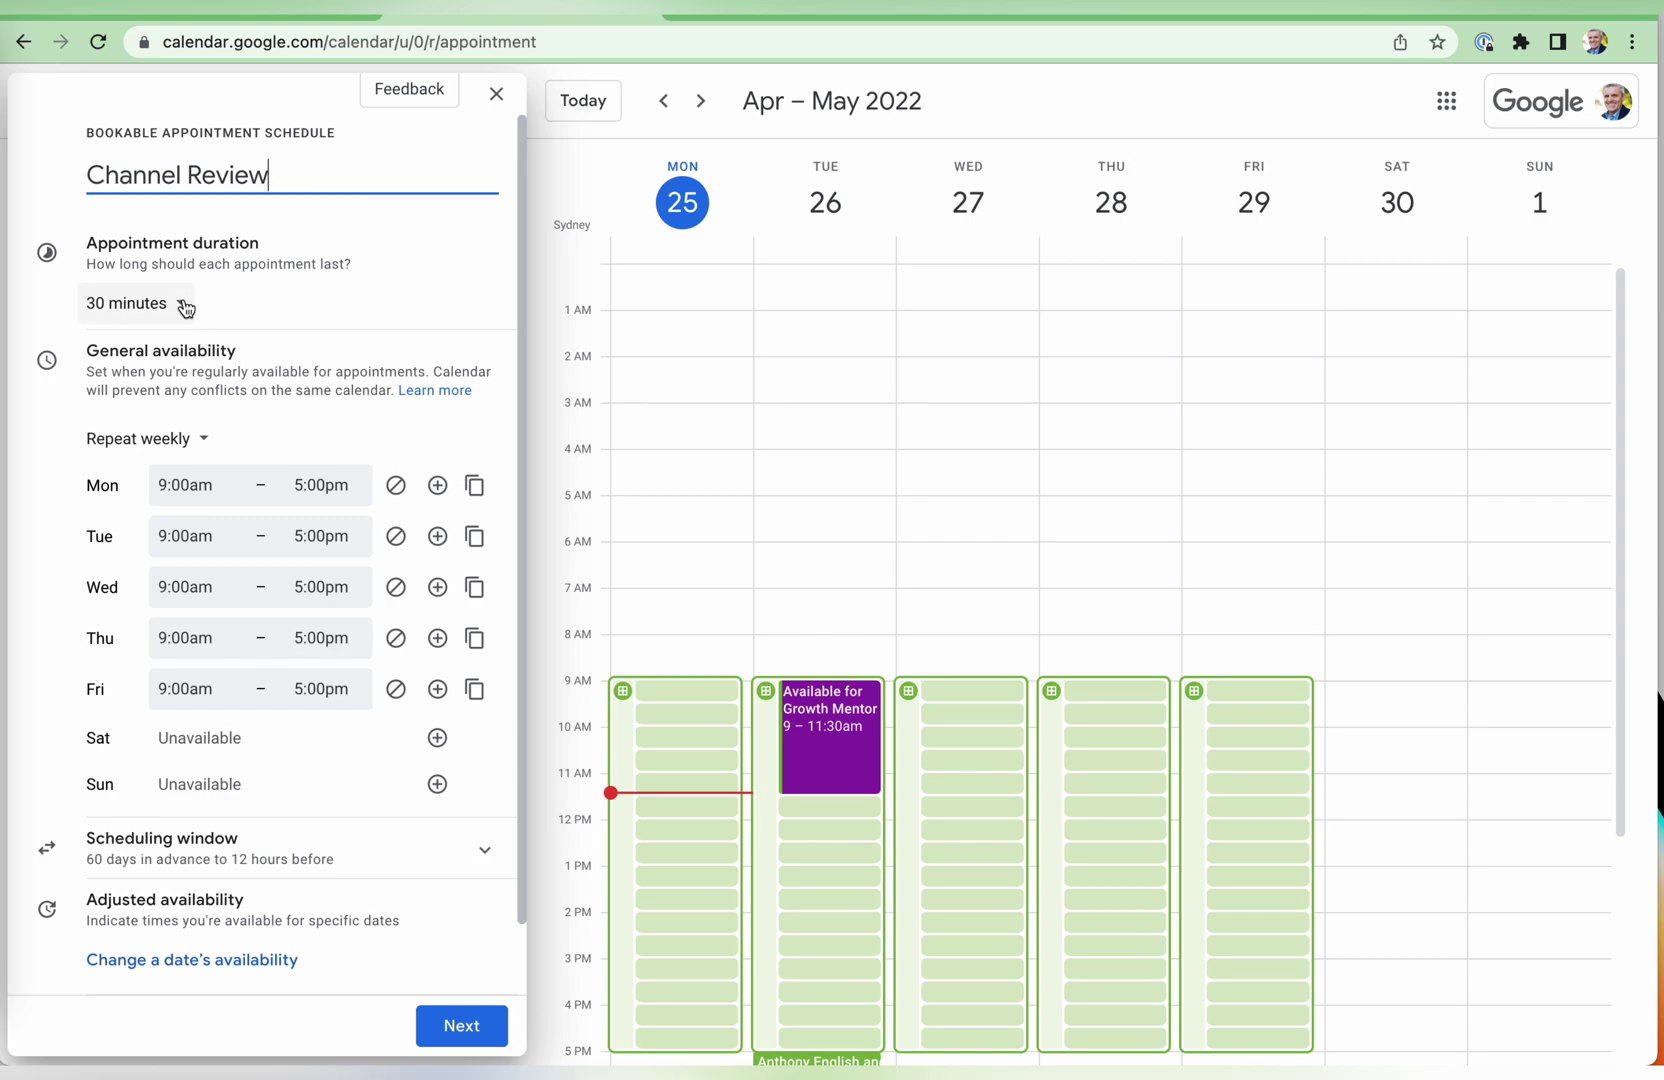
pyautogui.click(316, 483)
pyautogui.scroll(1, 335, 560)
pyautogui.scroll(3, 335, 560)
pyautogui.scroll(2, 341, 565)
pyautogui.click(341, 565)
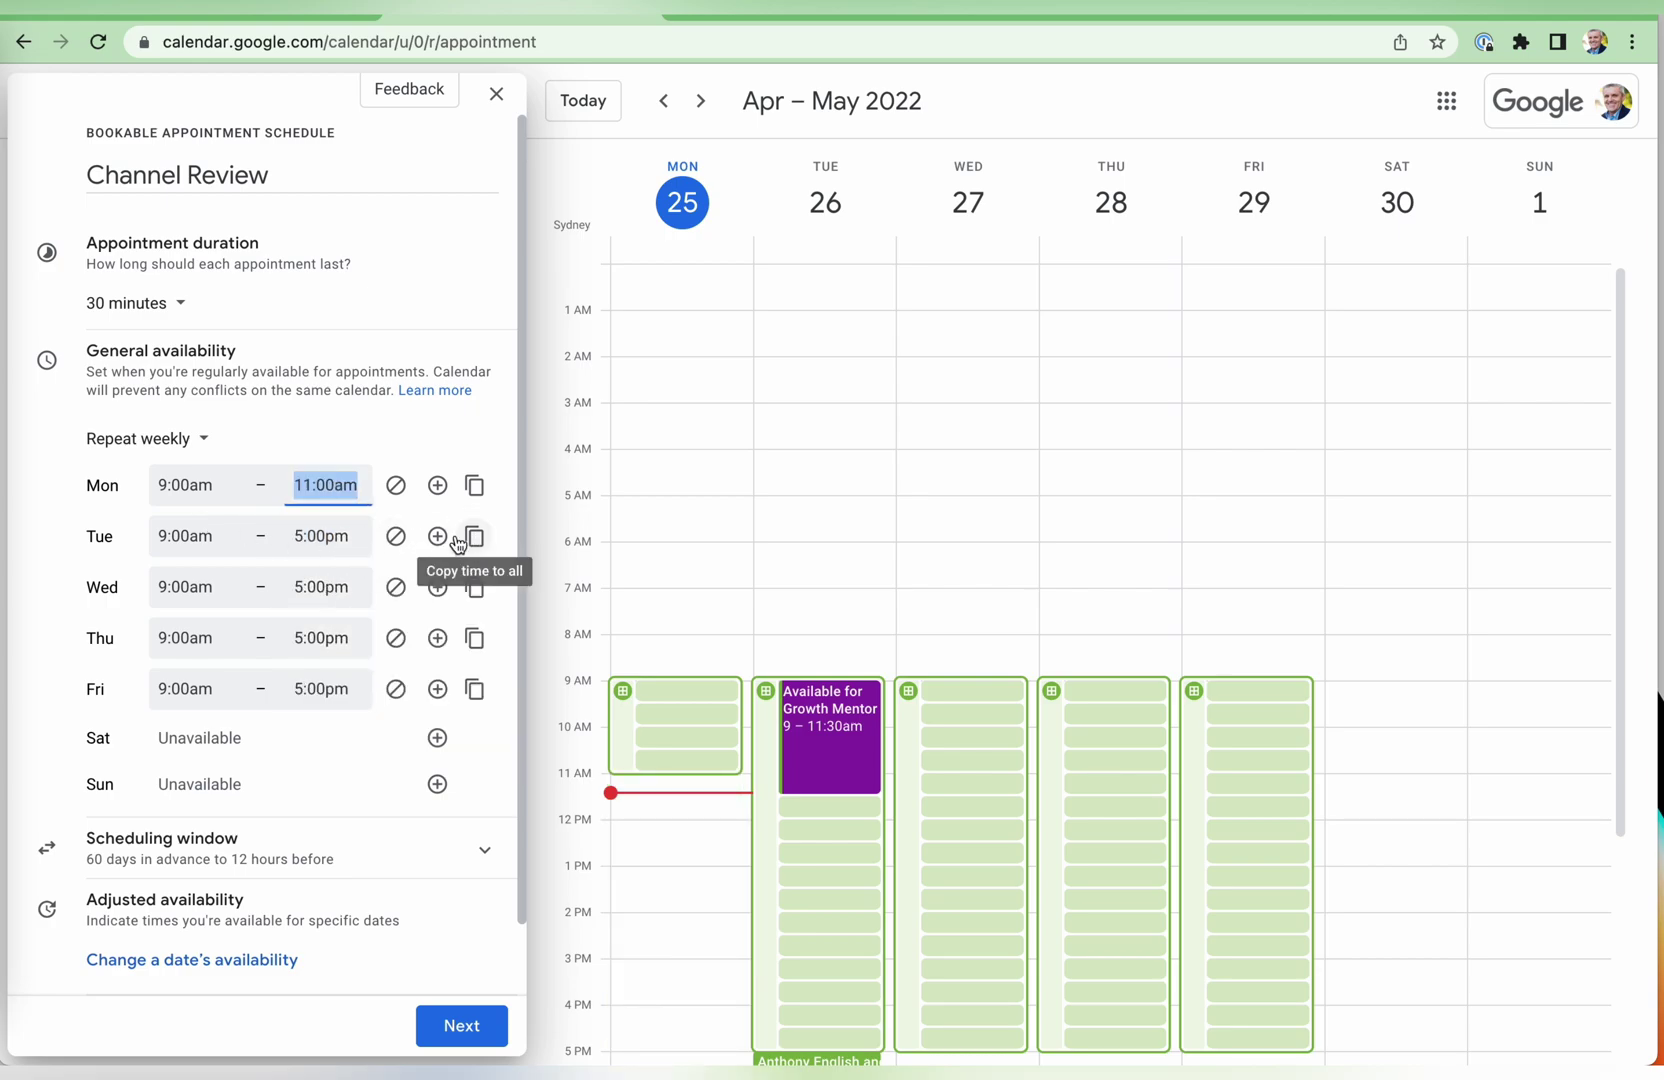
# Mark Tuesday and Wednesday unavailable and set Thursday to start at 3:00pm
pyautogui.click(395, 537)
pyautogui.click(396, 583)
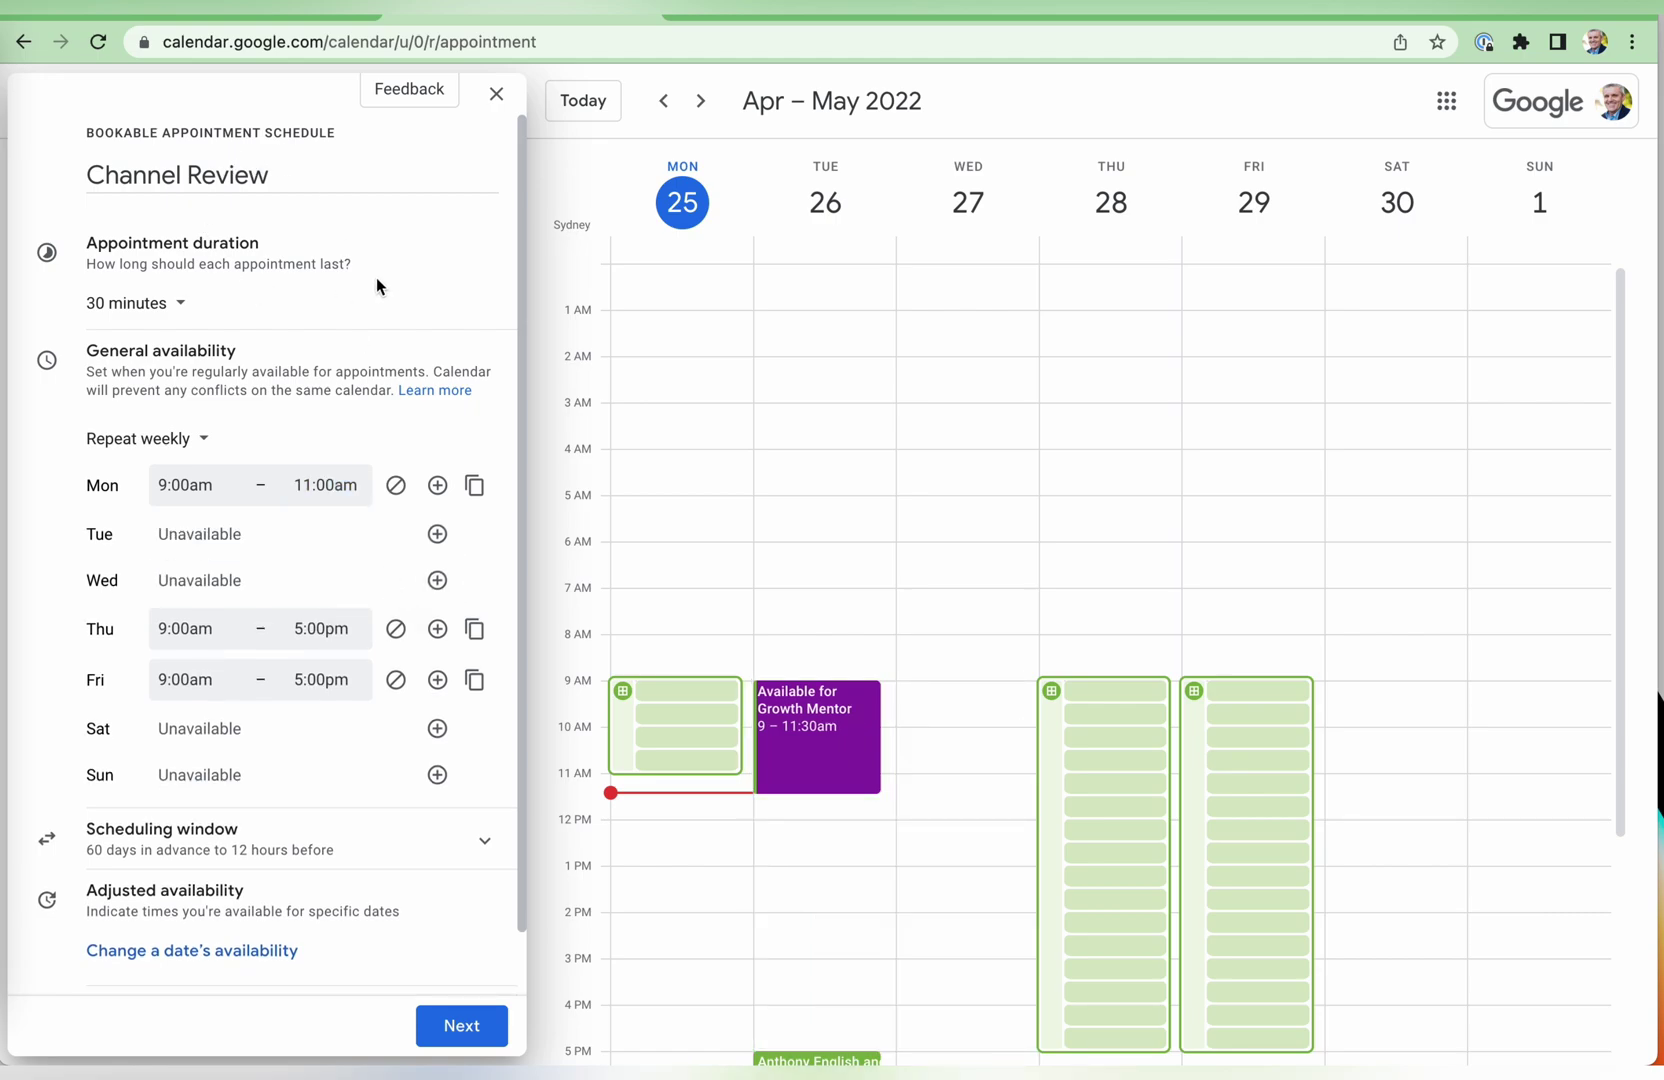
pyautogui.click(300, 630)
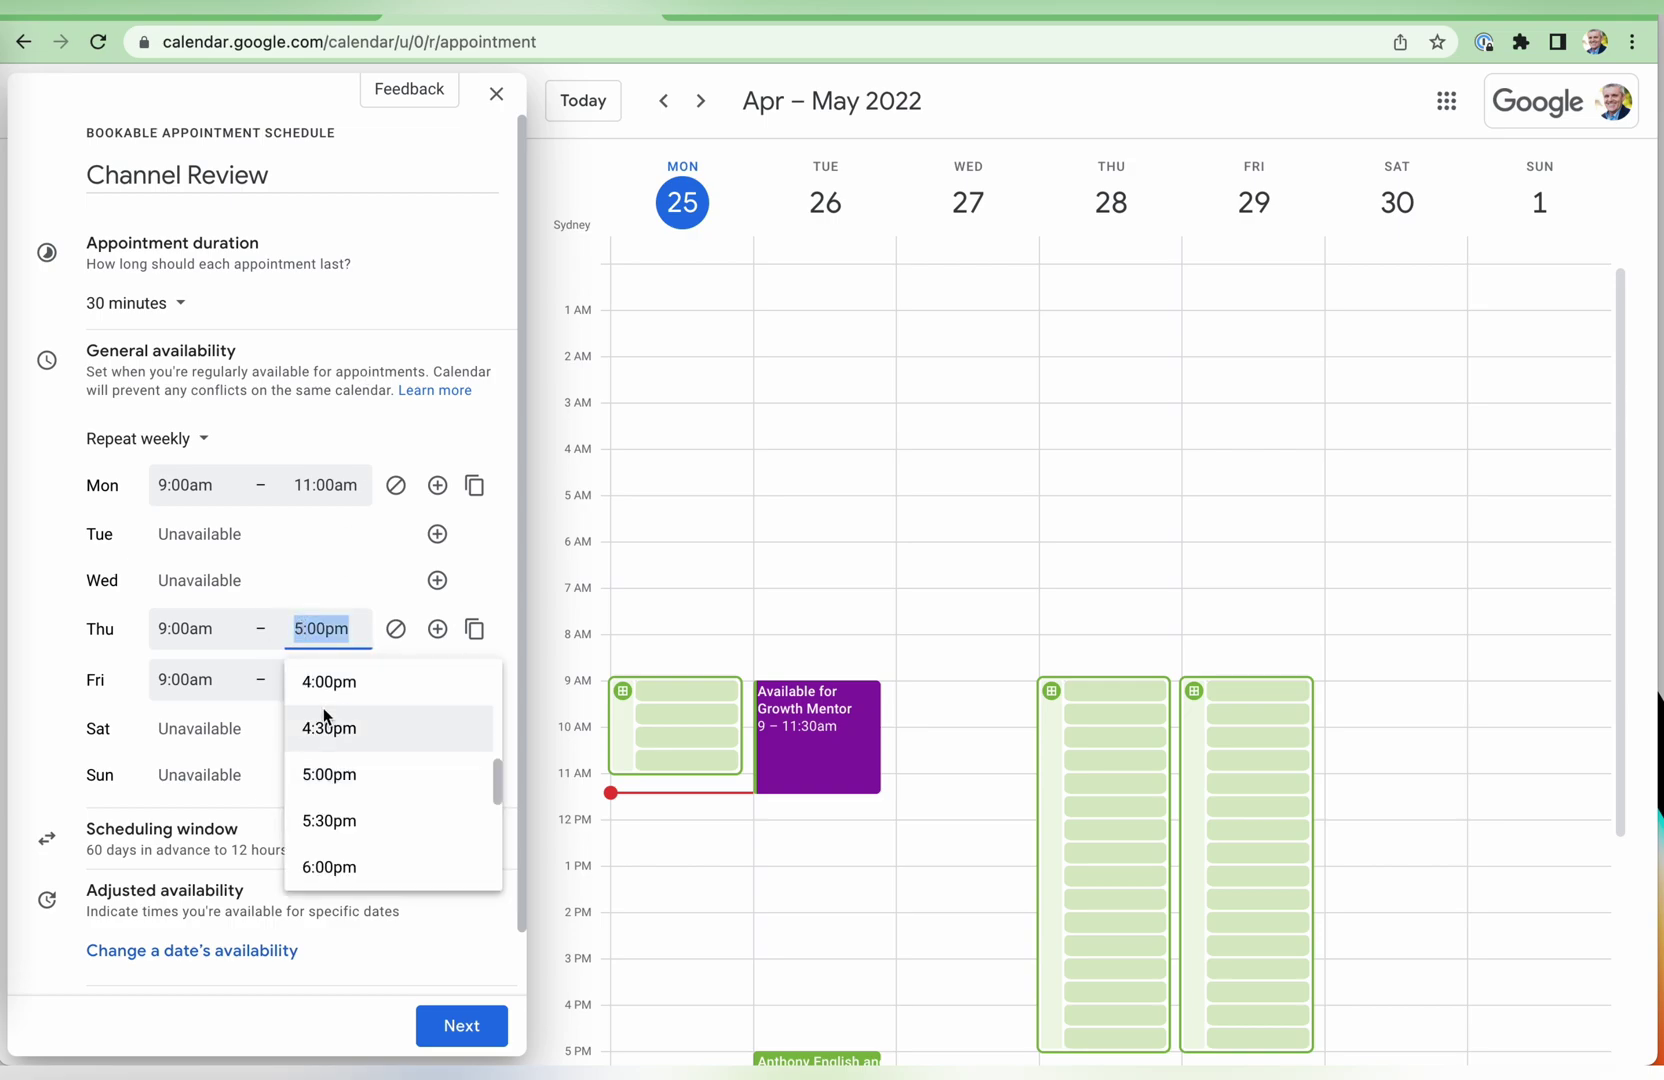
pyautogui.scroll(1, 318, 709)
pyautogui.click(170, 632)
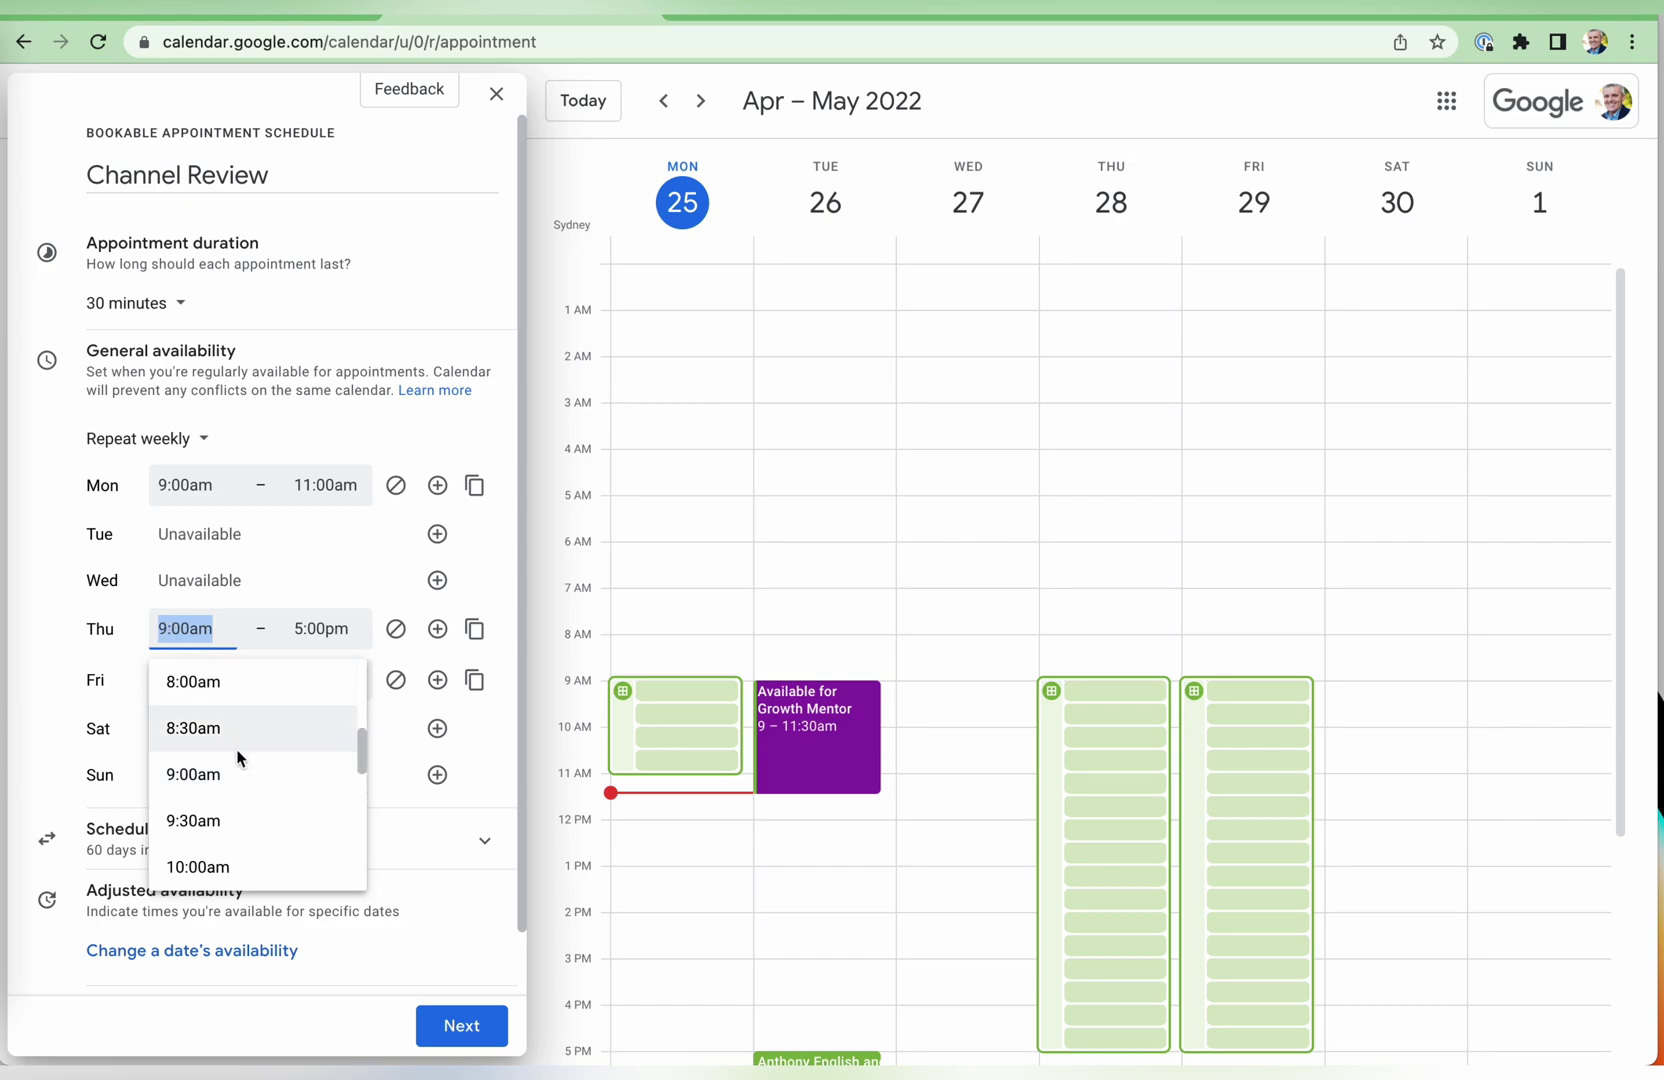
pyautogui.scroll(-5, 238, 755)
pyautogui.scroll(-2, 238, 757)
pyautogui.scroll(2, 208, 716)
pyautogui.click(208, 720)
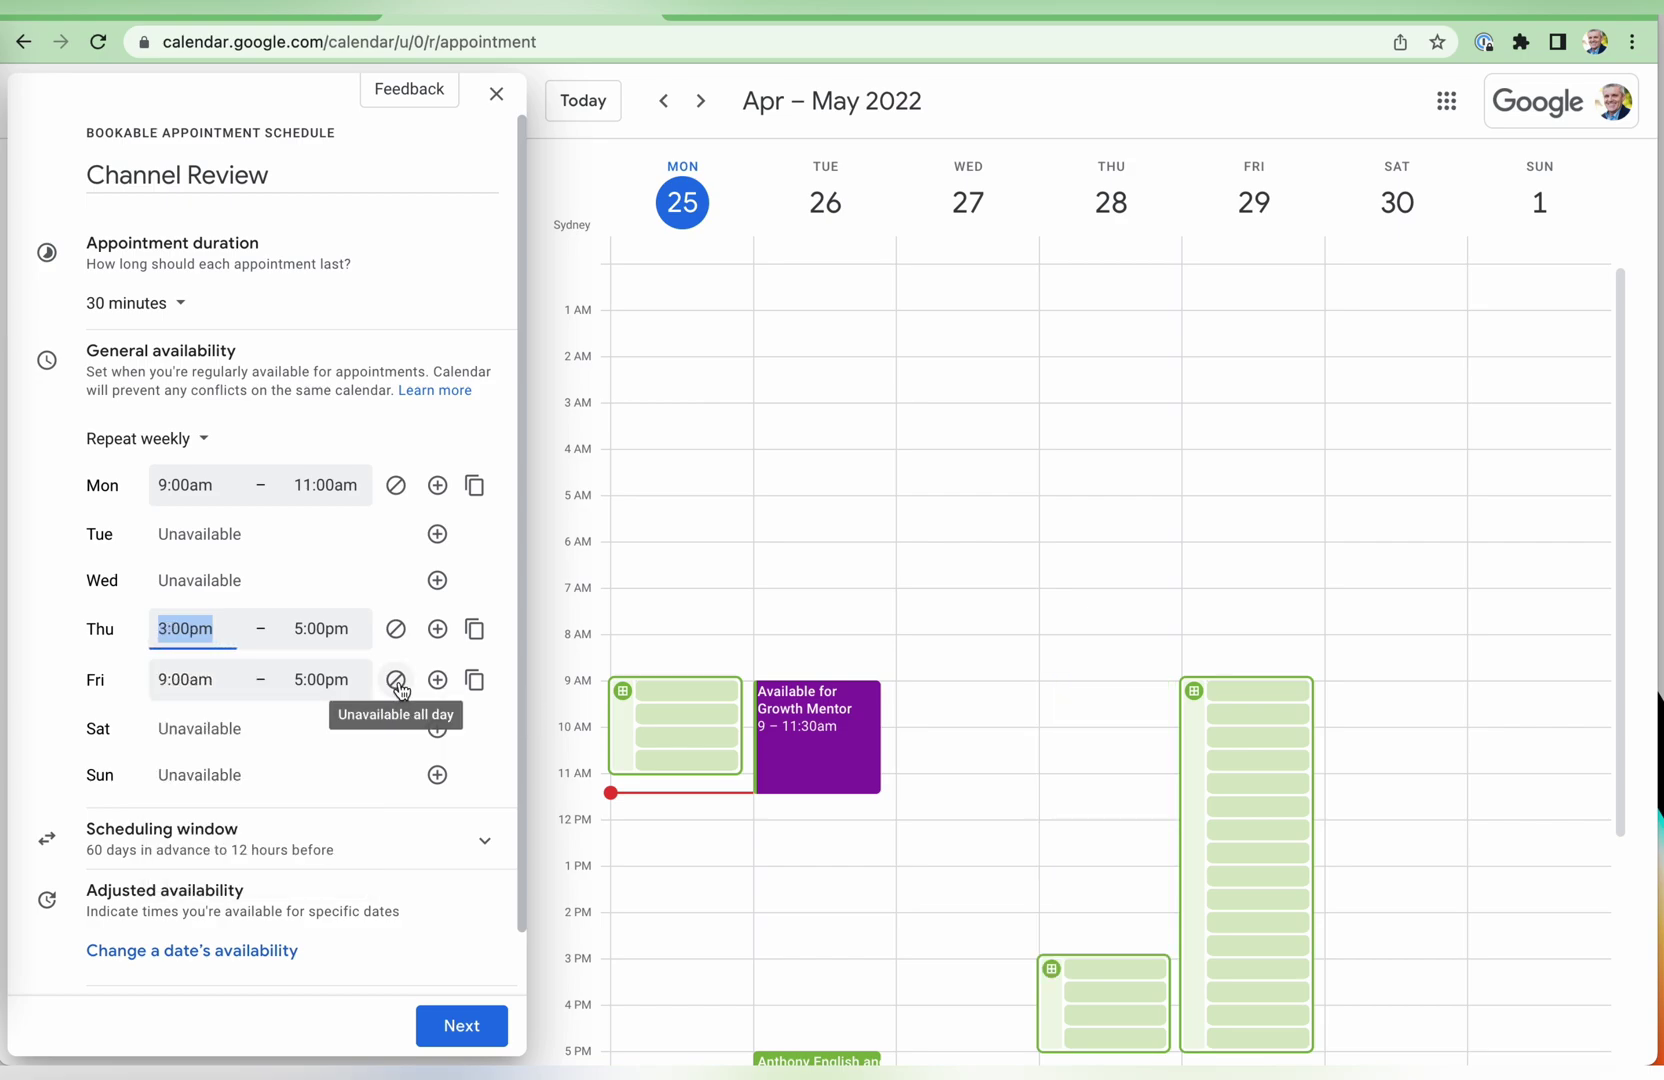
# Add a second Monday availability period from 3:00pm to 4:00pm
pyautogui.click(438, 485)
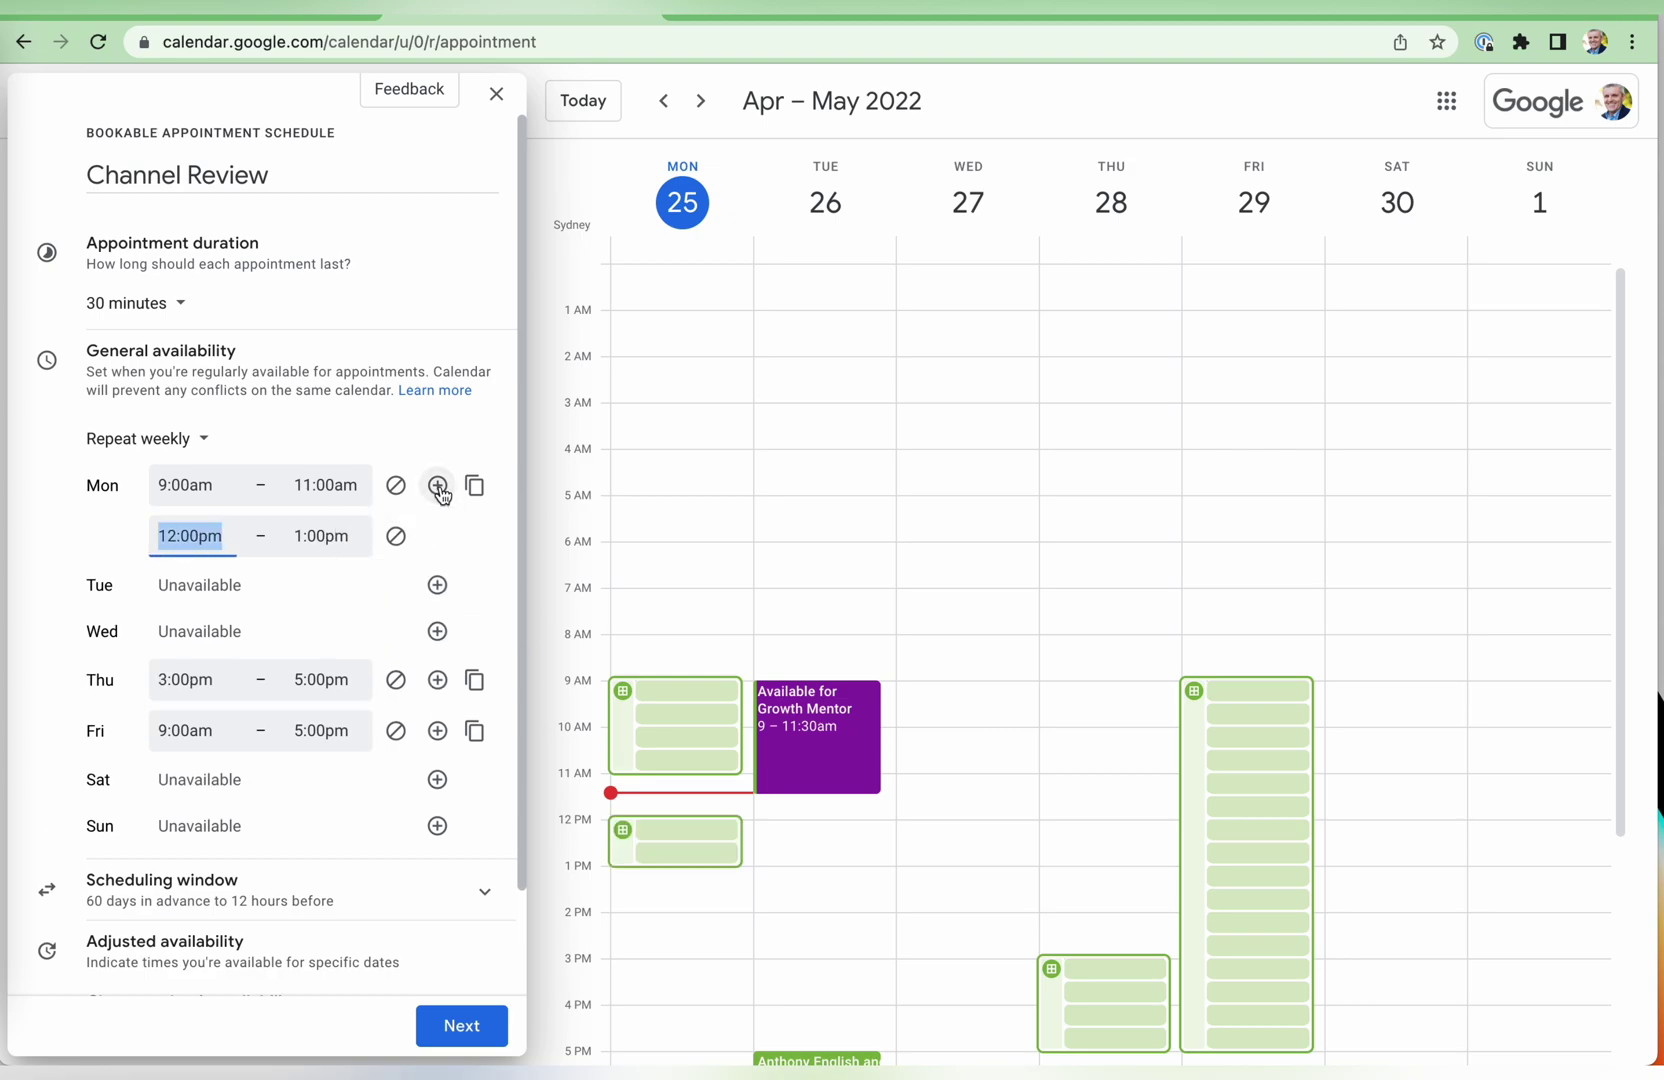
pyautogui.click(200, 533)
pyautogui.scroll(-1, 222, 733)
pyautogui.scroll(-3, 234, 759)
pyautogui.click(212, 645)
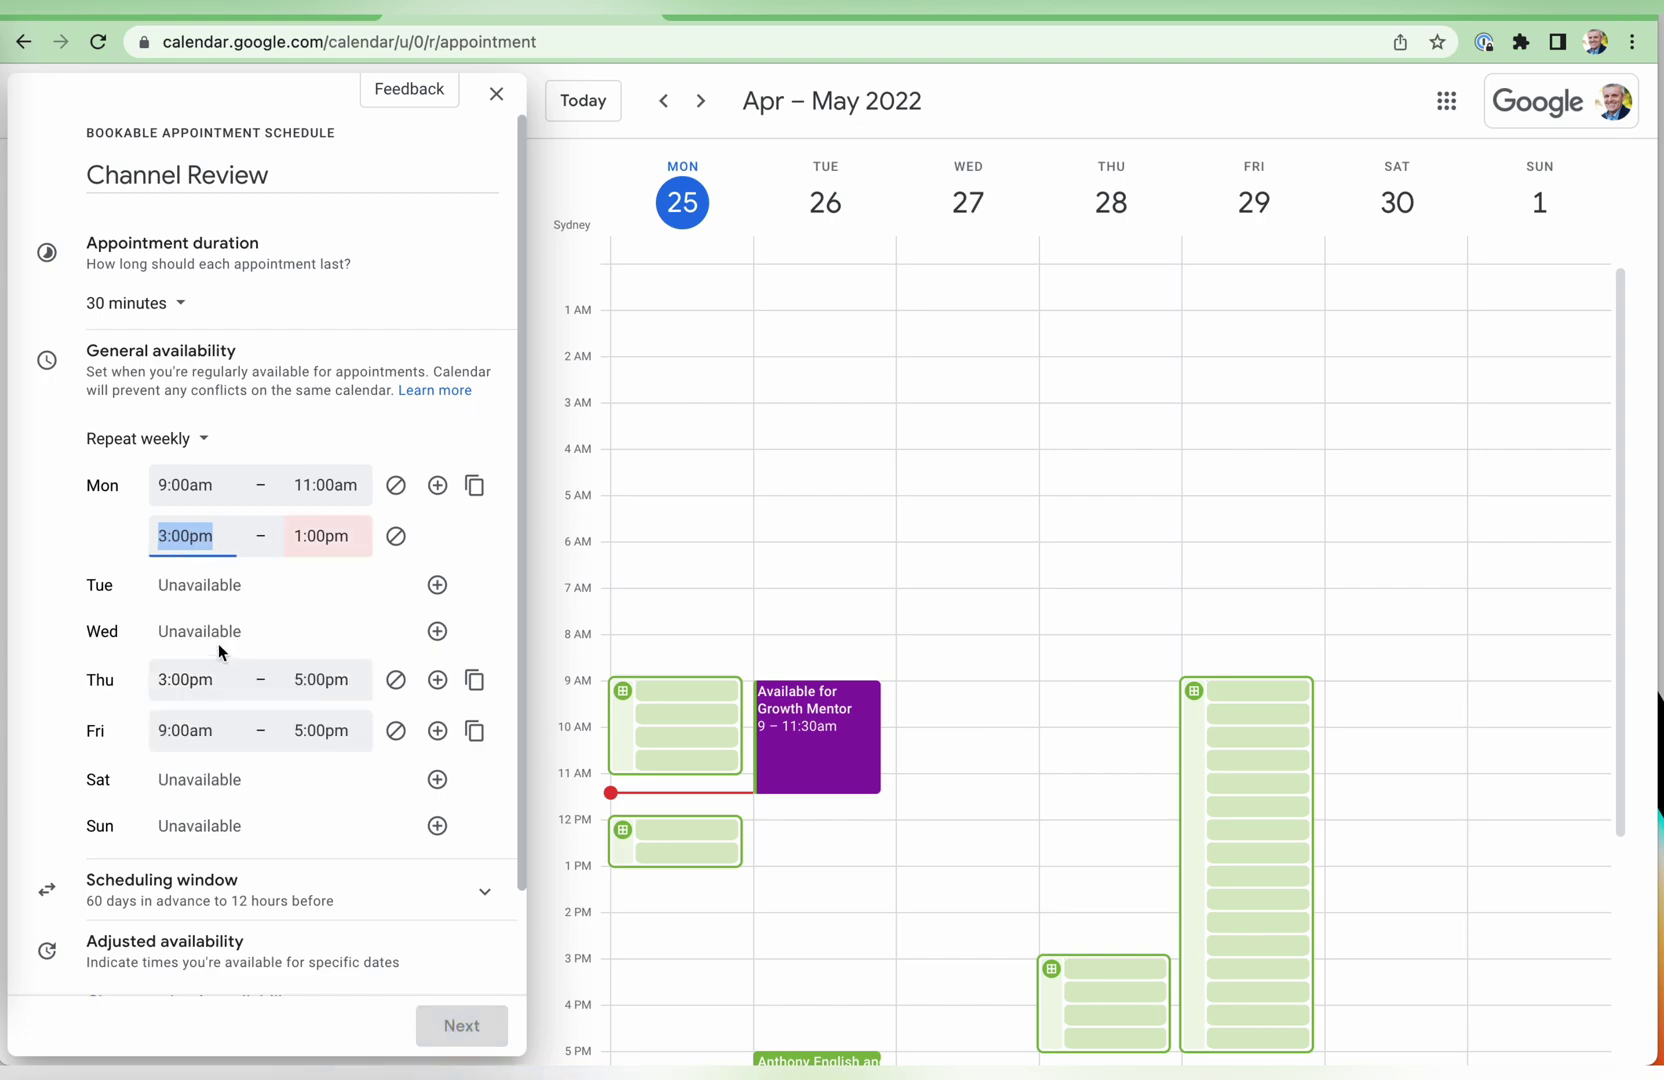
pyautogui.click(320, 531)
pyautogui.click(329, 682)
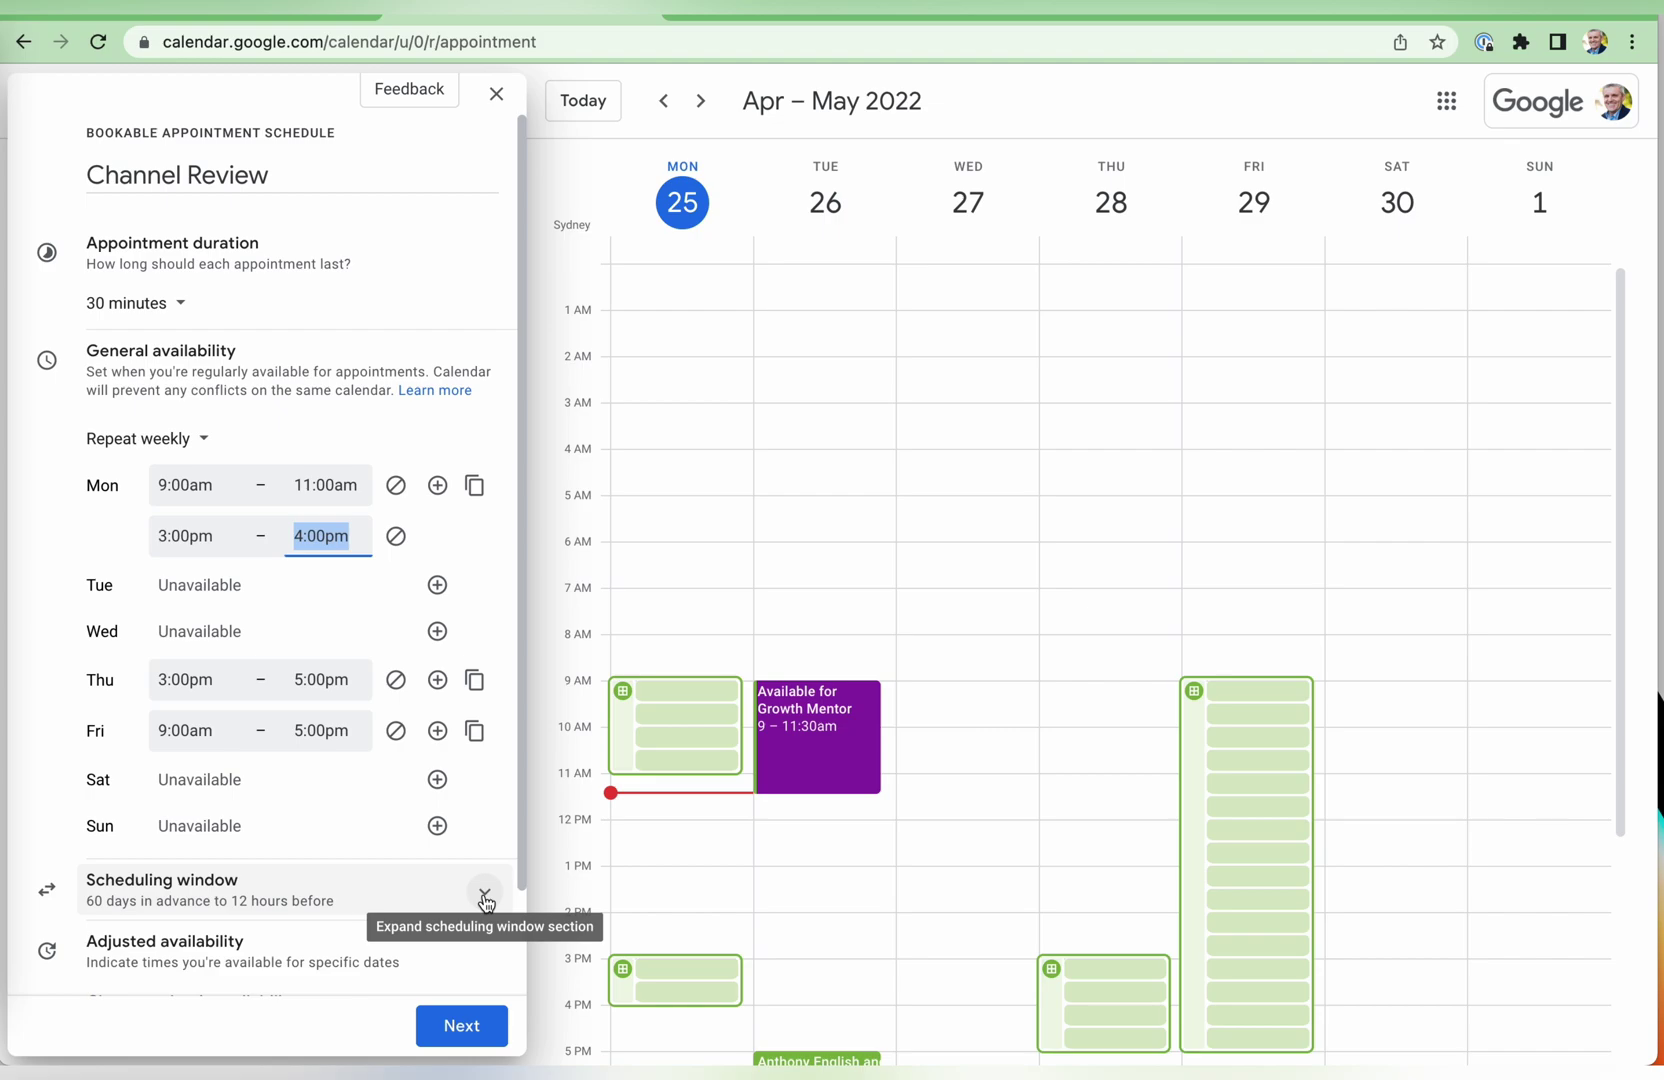
# Review the date-range scheduling window option and cancel it, keeping Available now
pyautogui.click(485, 898)
pyautogui.scroll(-1, 329, 954)
pyautogui.scroll(-1, 329, 954)
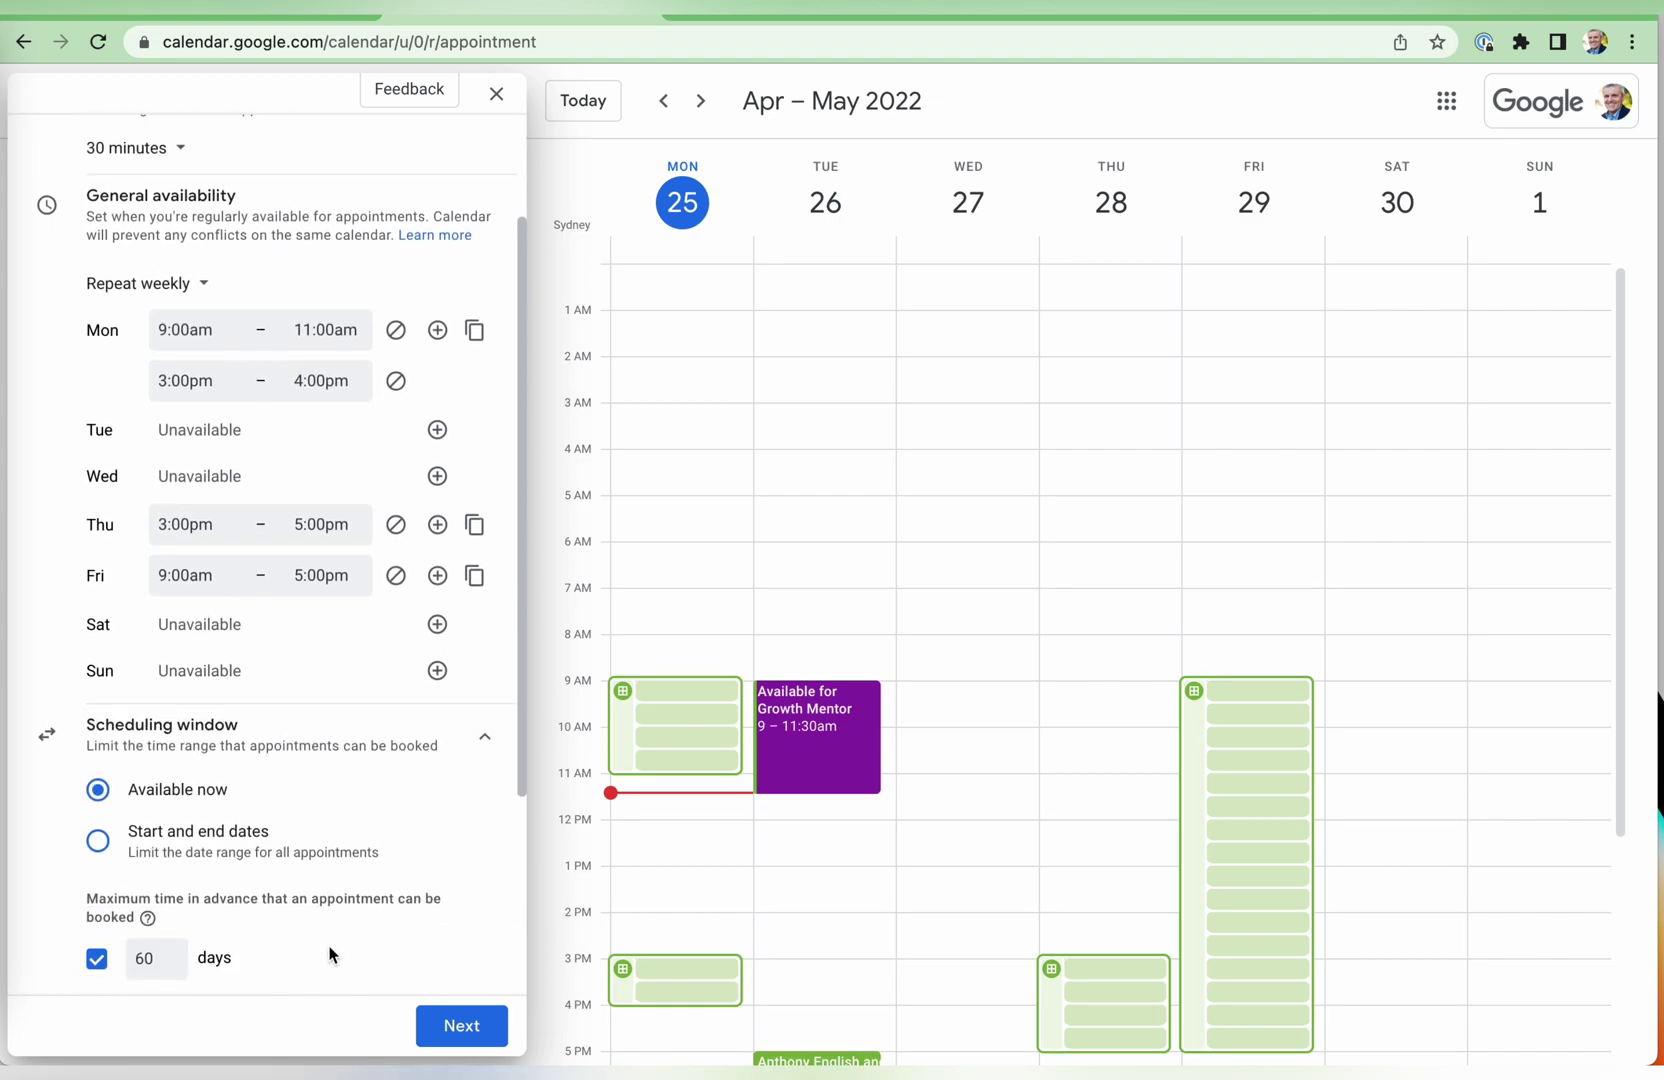
pyautogui.click(98, 843)
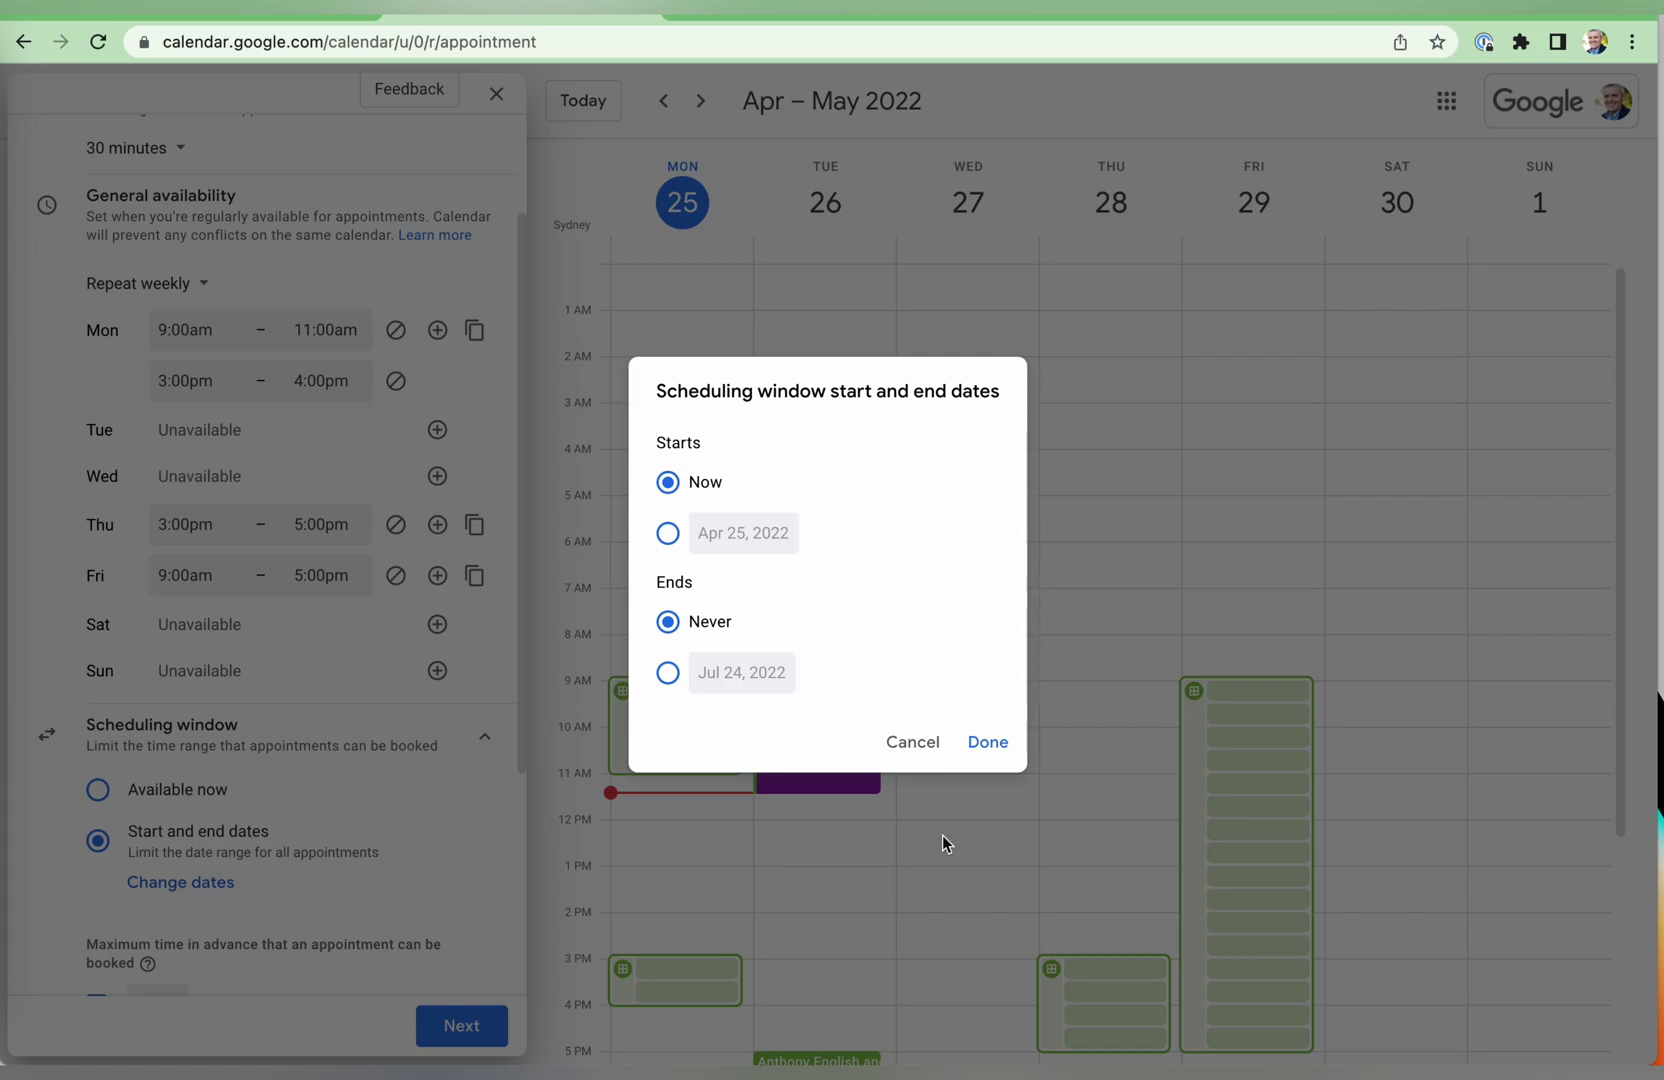
pyautogui.click(913, 744)
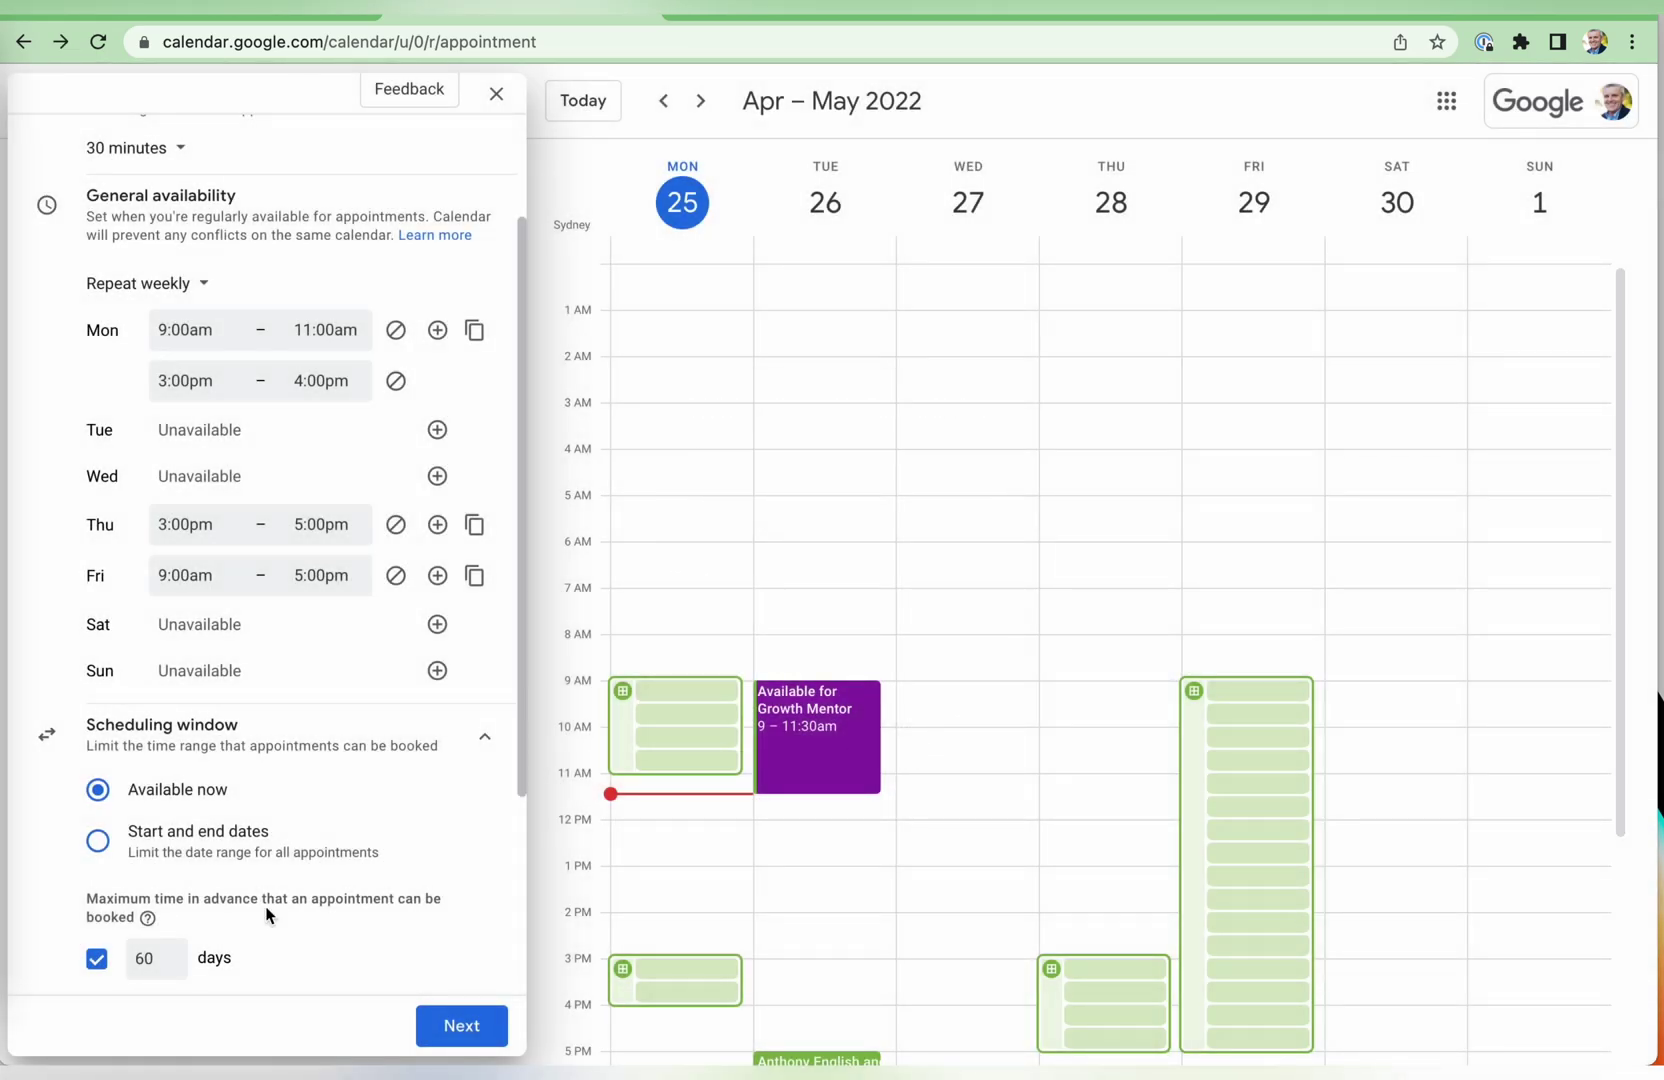
pyautogui.scroll(-2, 269, 915)
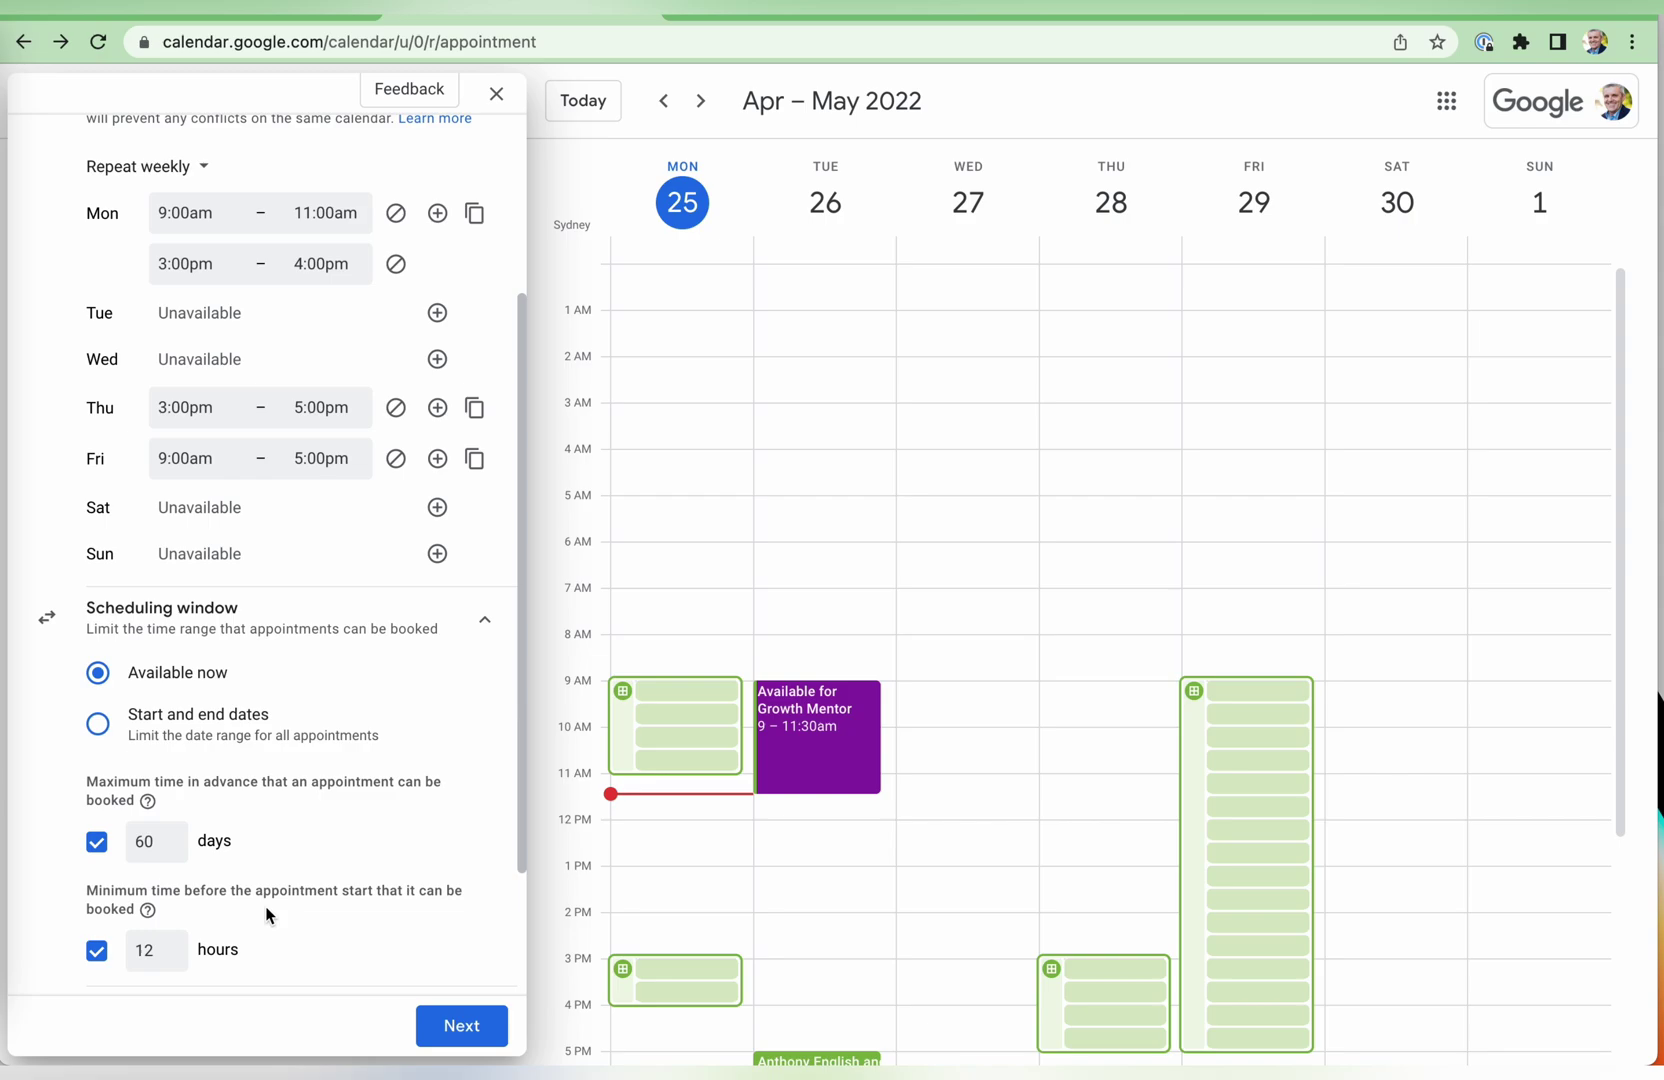
# Lower the maximum advance booking to 54 days and continue to booking details
pyautogui.moveTo(156, 958)
pyautogui.click(170, 851)
pyautogui.click(170, 851)
pyautogui.click(170, 851)
pyautogui.click(170, 851)
pyautogui.click(455, 1032)
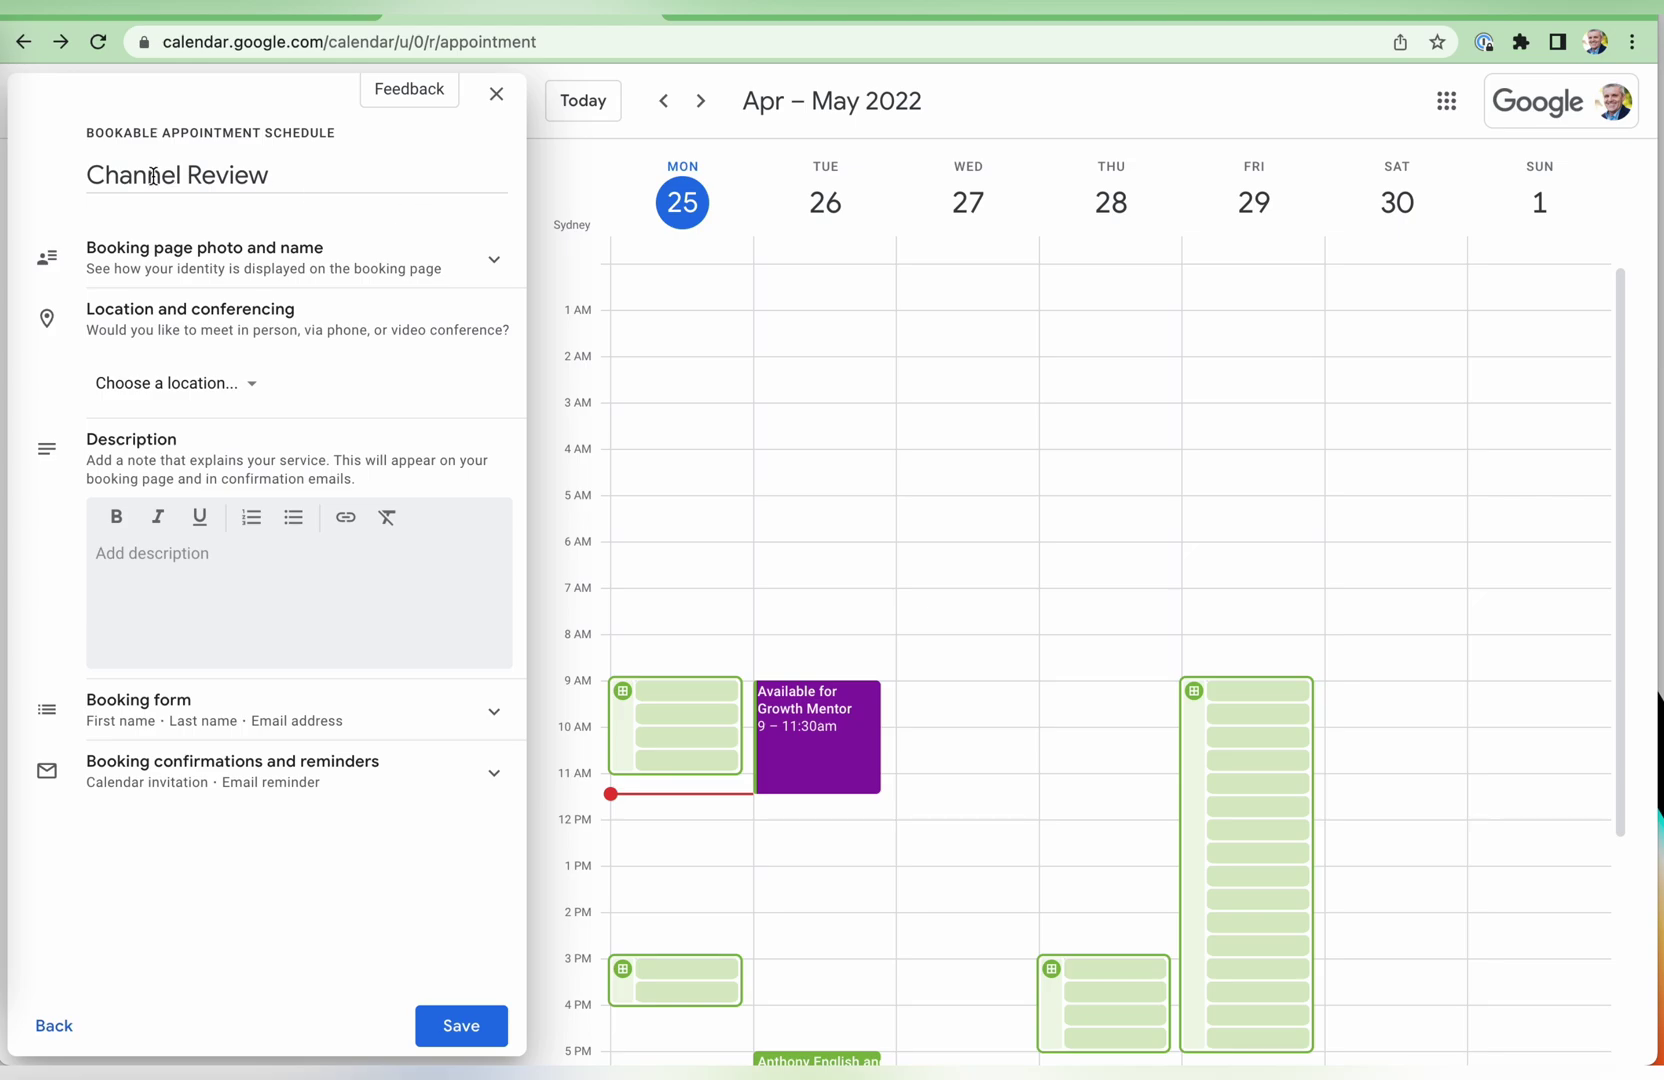
# Retitle the schedule 'YouTube Channel Review' and review photo/name and location, leaving location unset
pyautogui.click(90, 174)
pyautogui.write('YouTube')
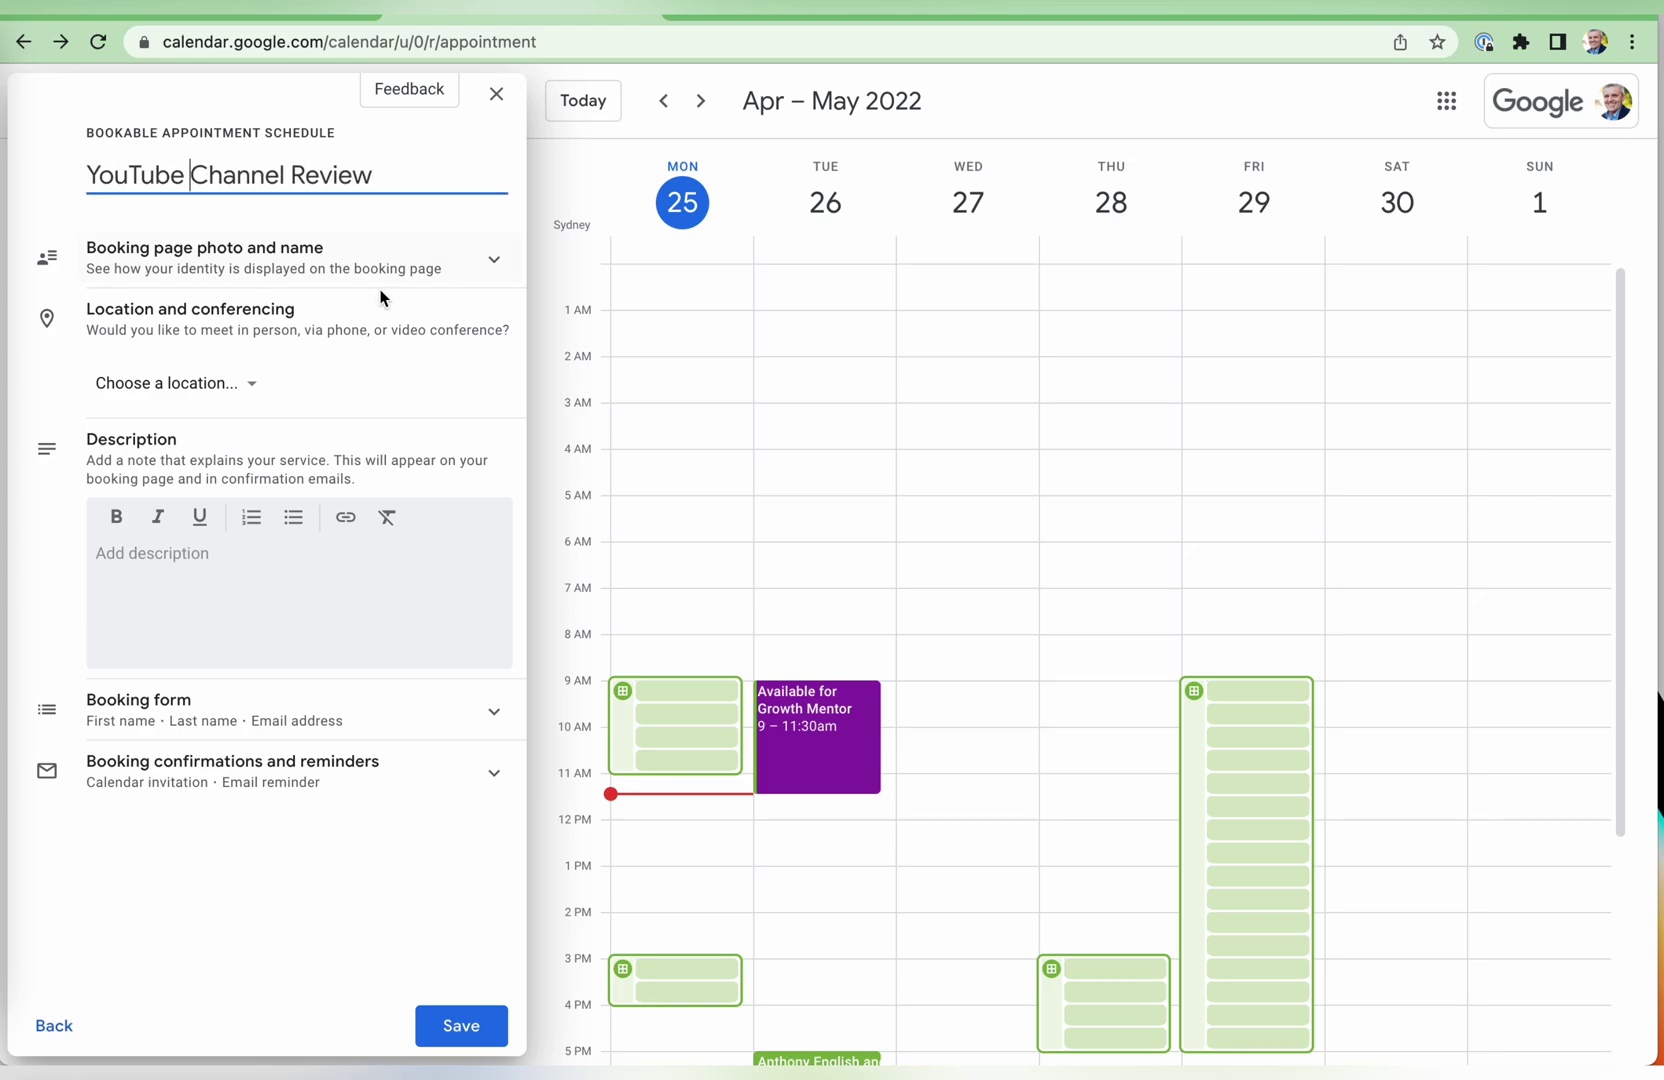
pyautogui.click(494, 264)
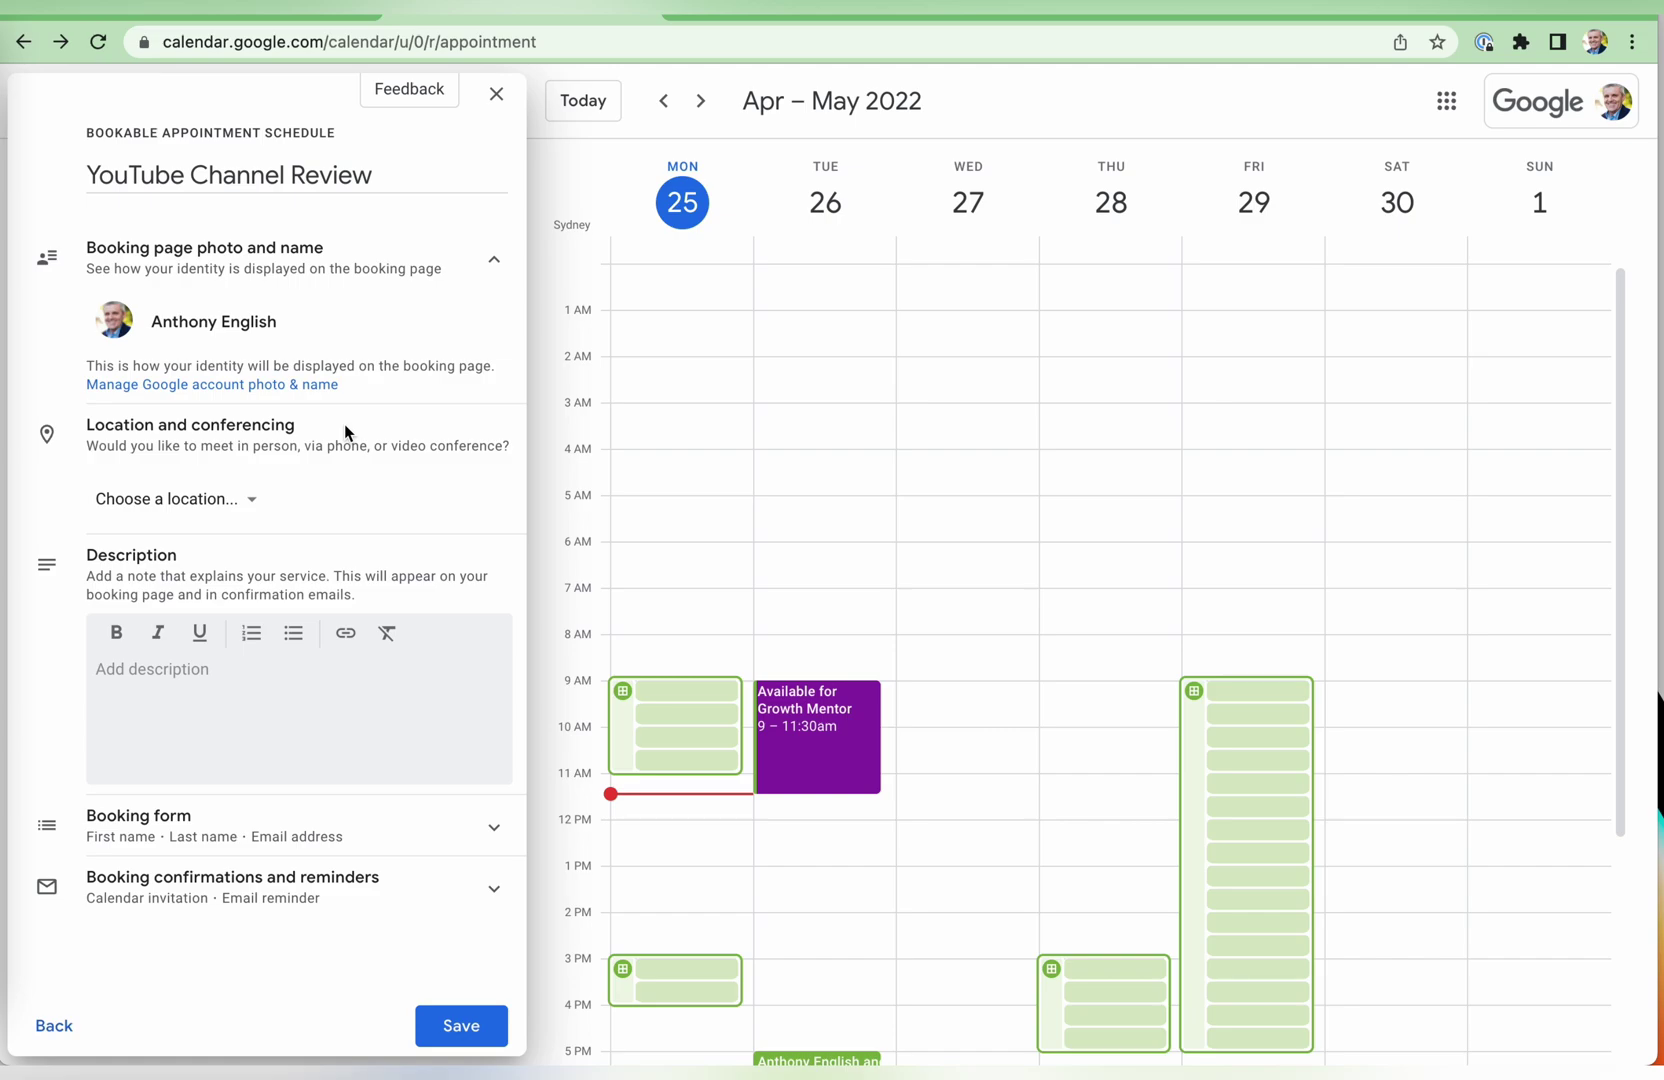
pyautogui.click(257, 507)
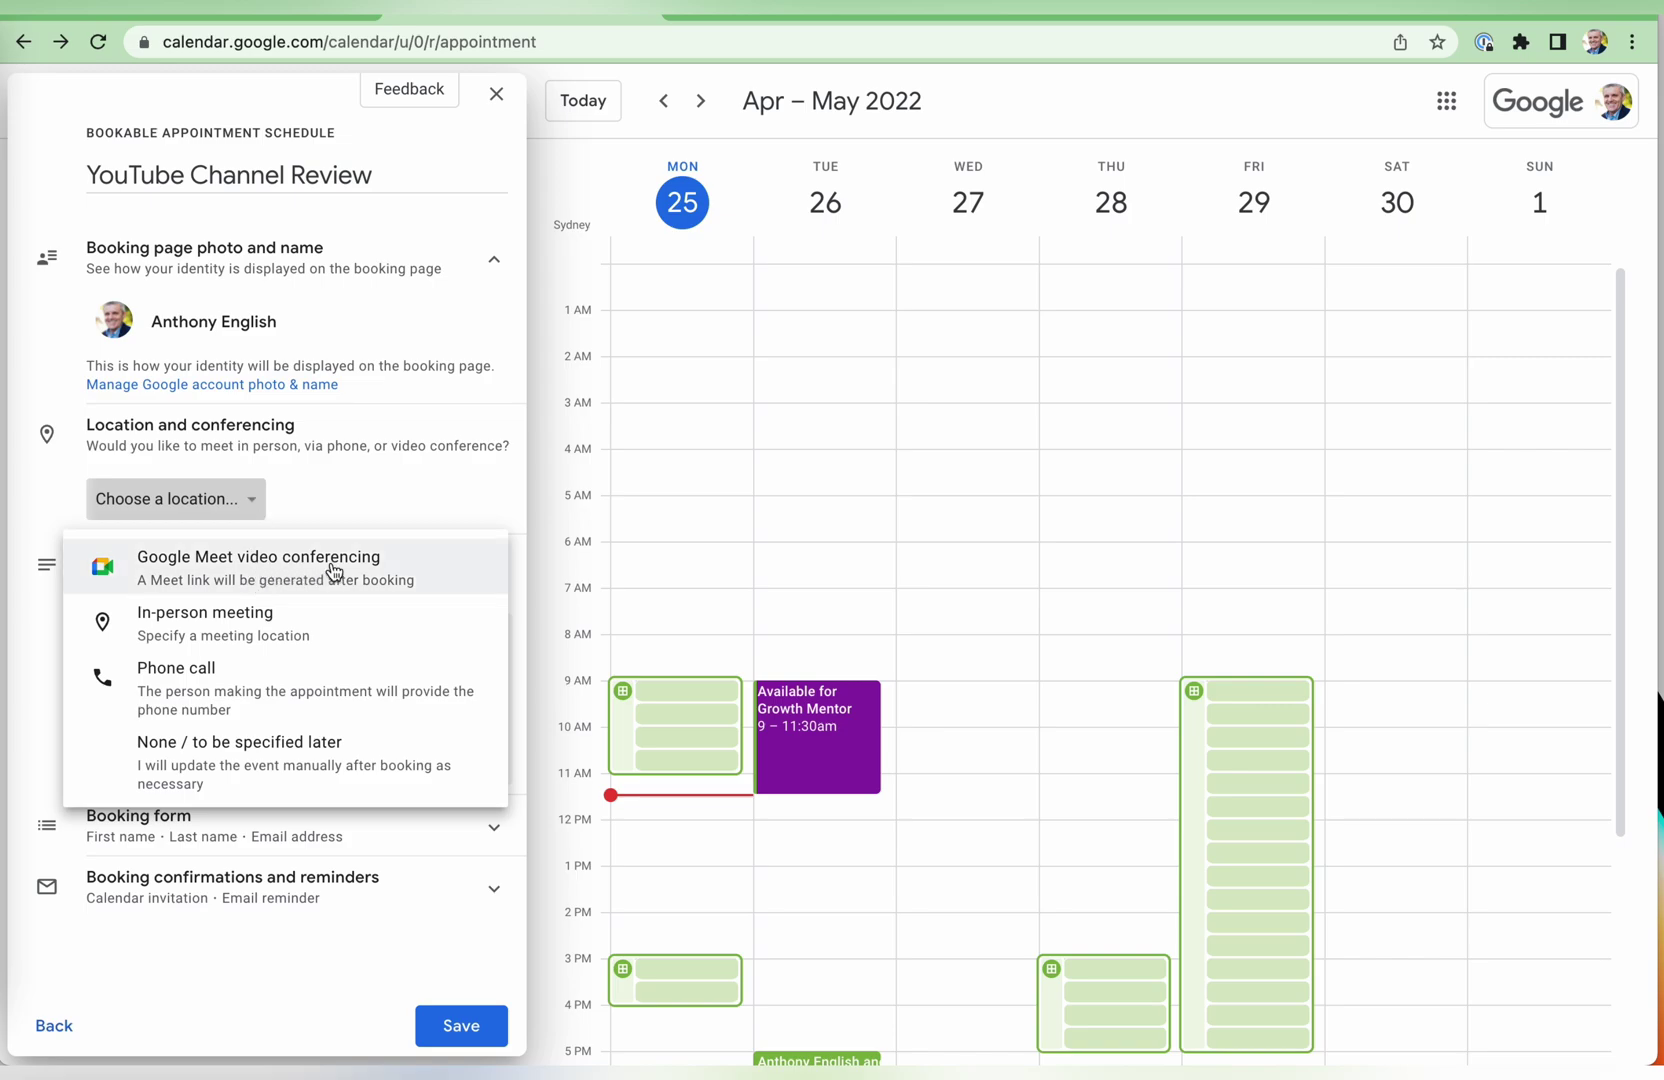
pyautogui.click(294, 763)
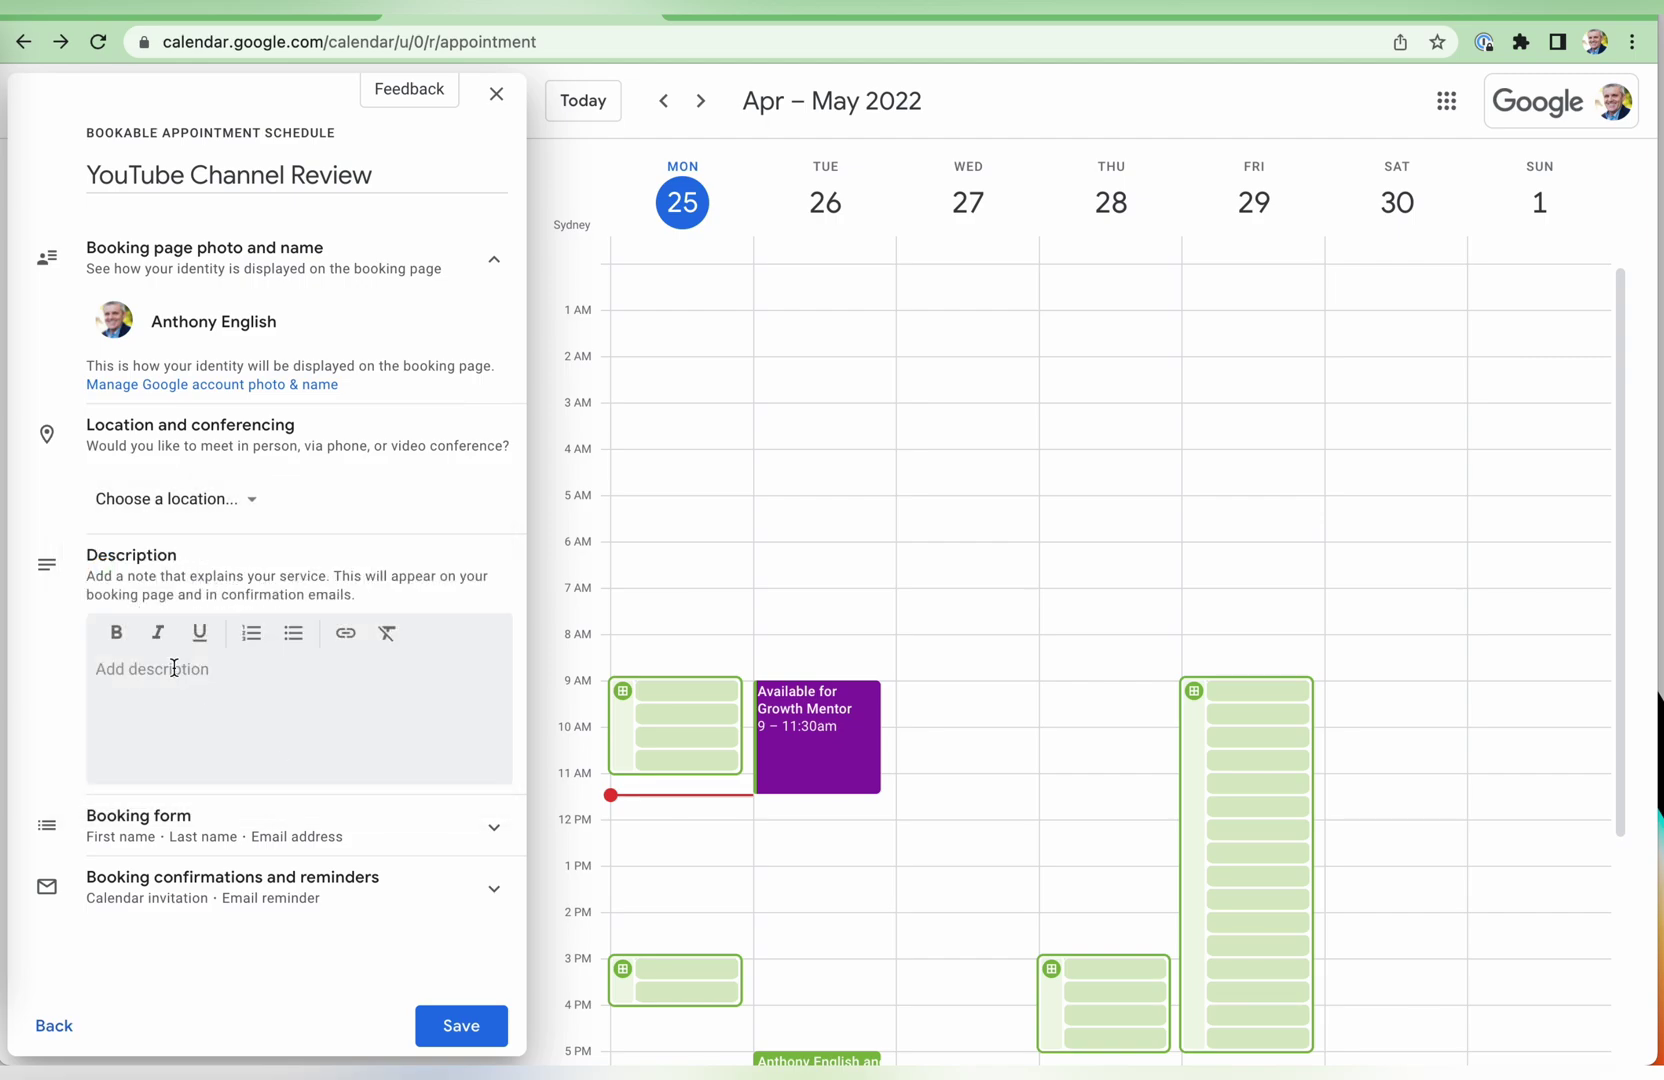
# Describe the meeting as happening over Zoom with a link and show the booking form fields
pyautogui.click(173, 668)
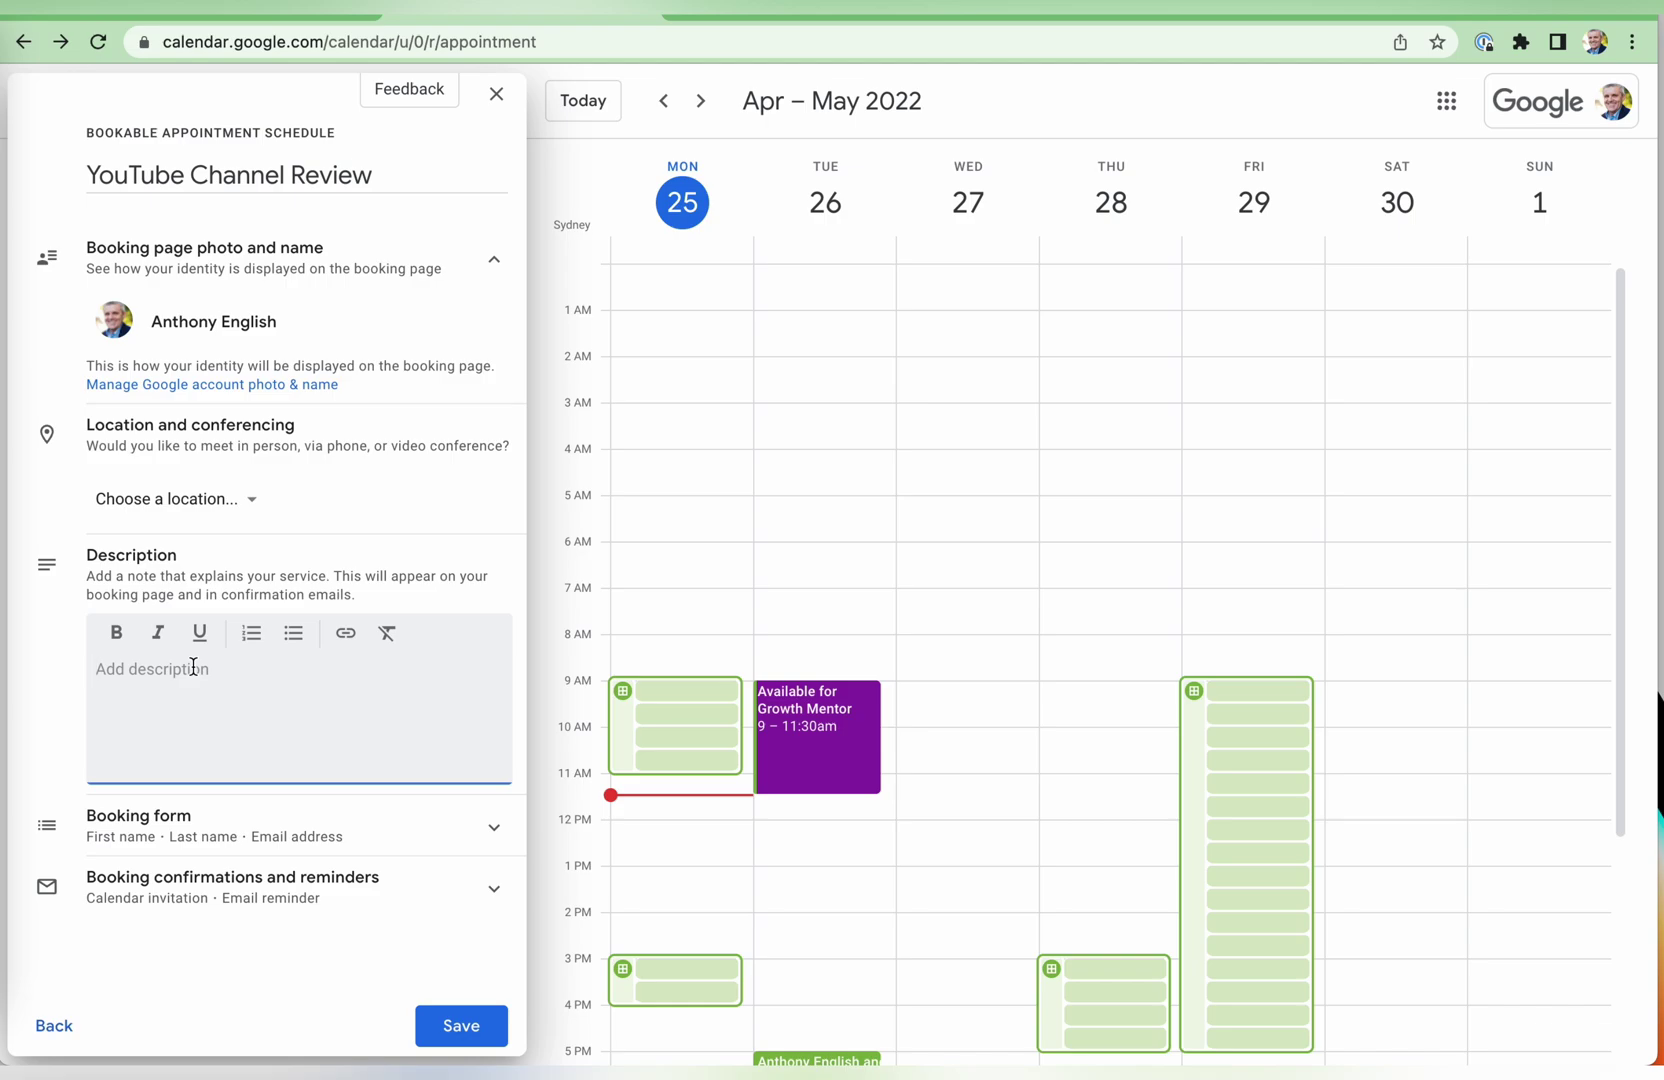
pyautogui.write("We'll meet over Zoom. Log in using this link:")
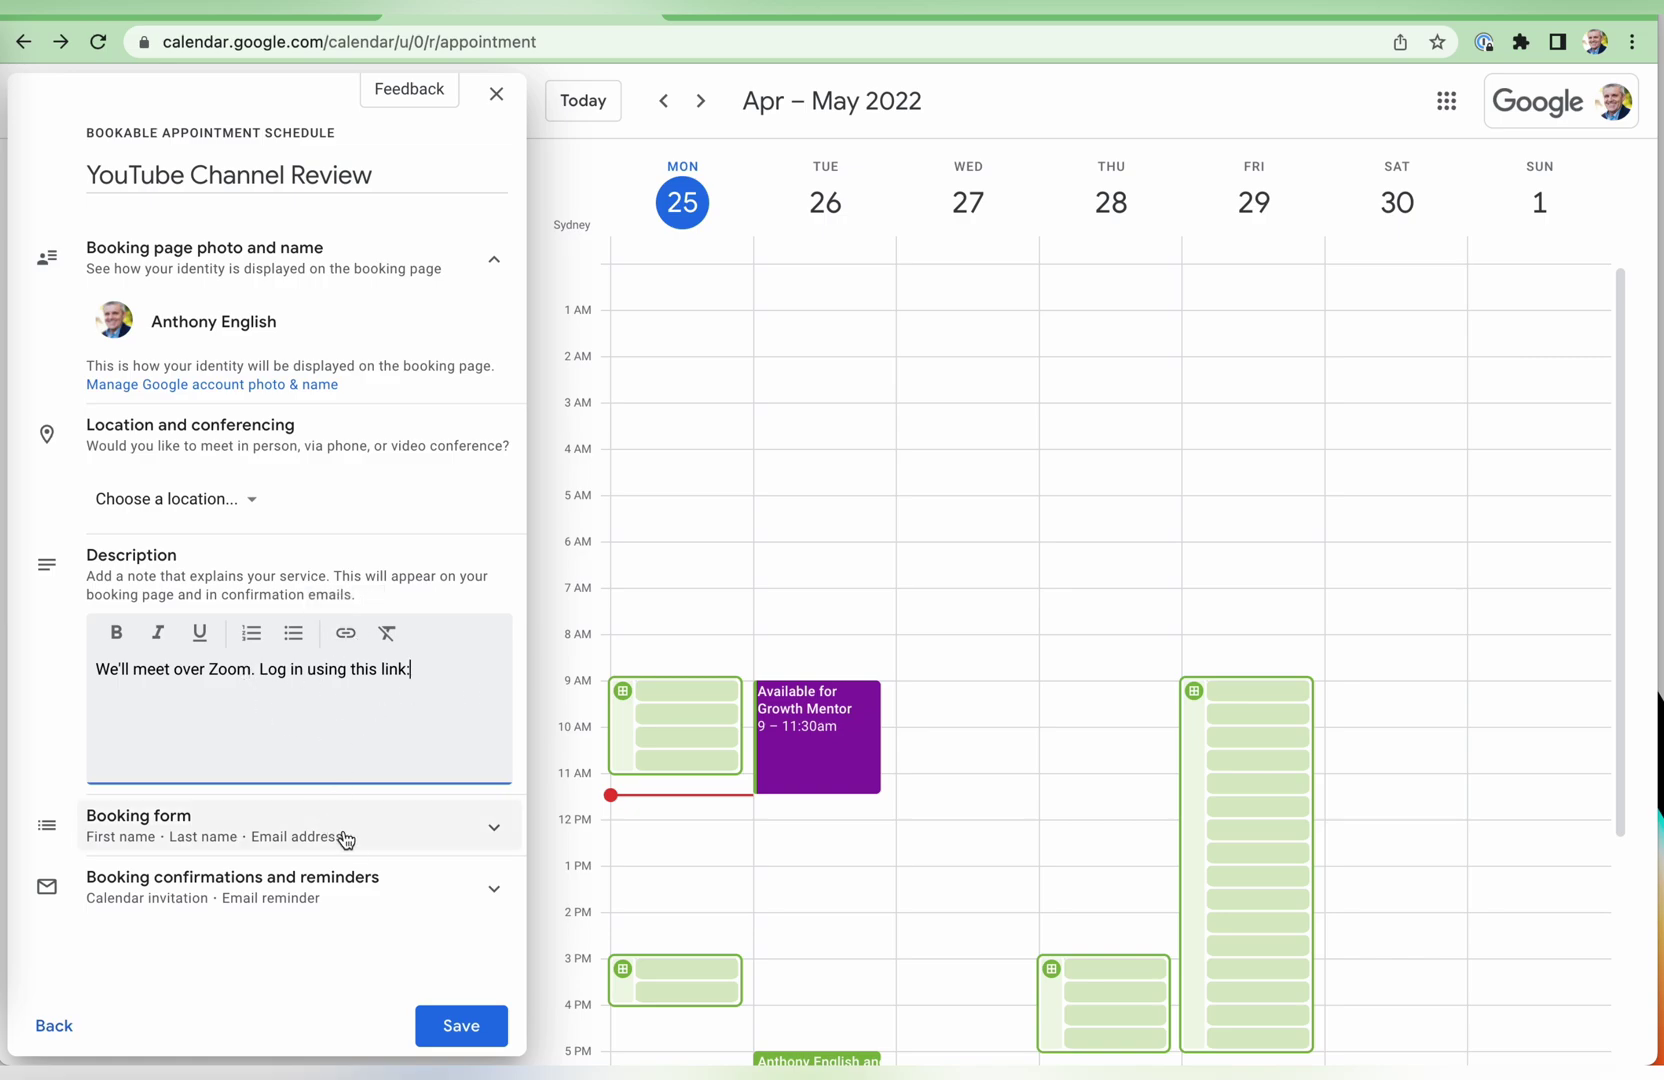
pyautogui.click(486, 833)
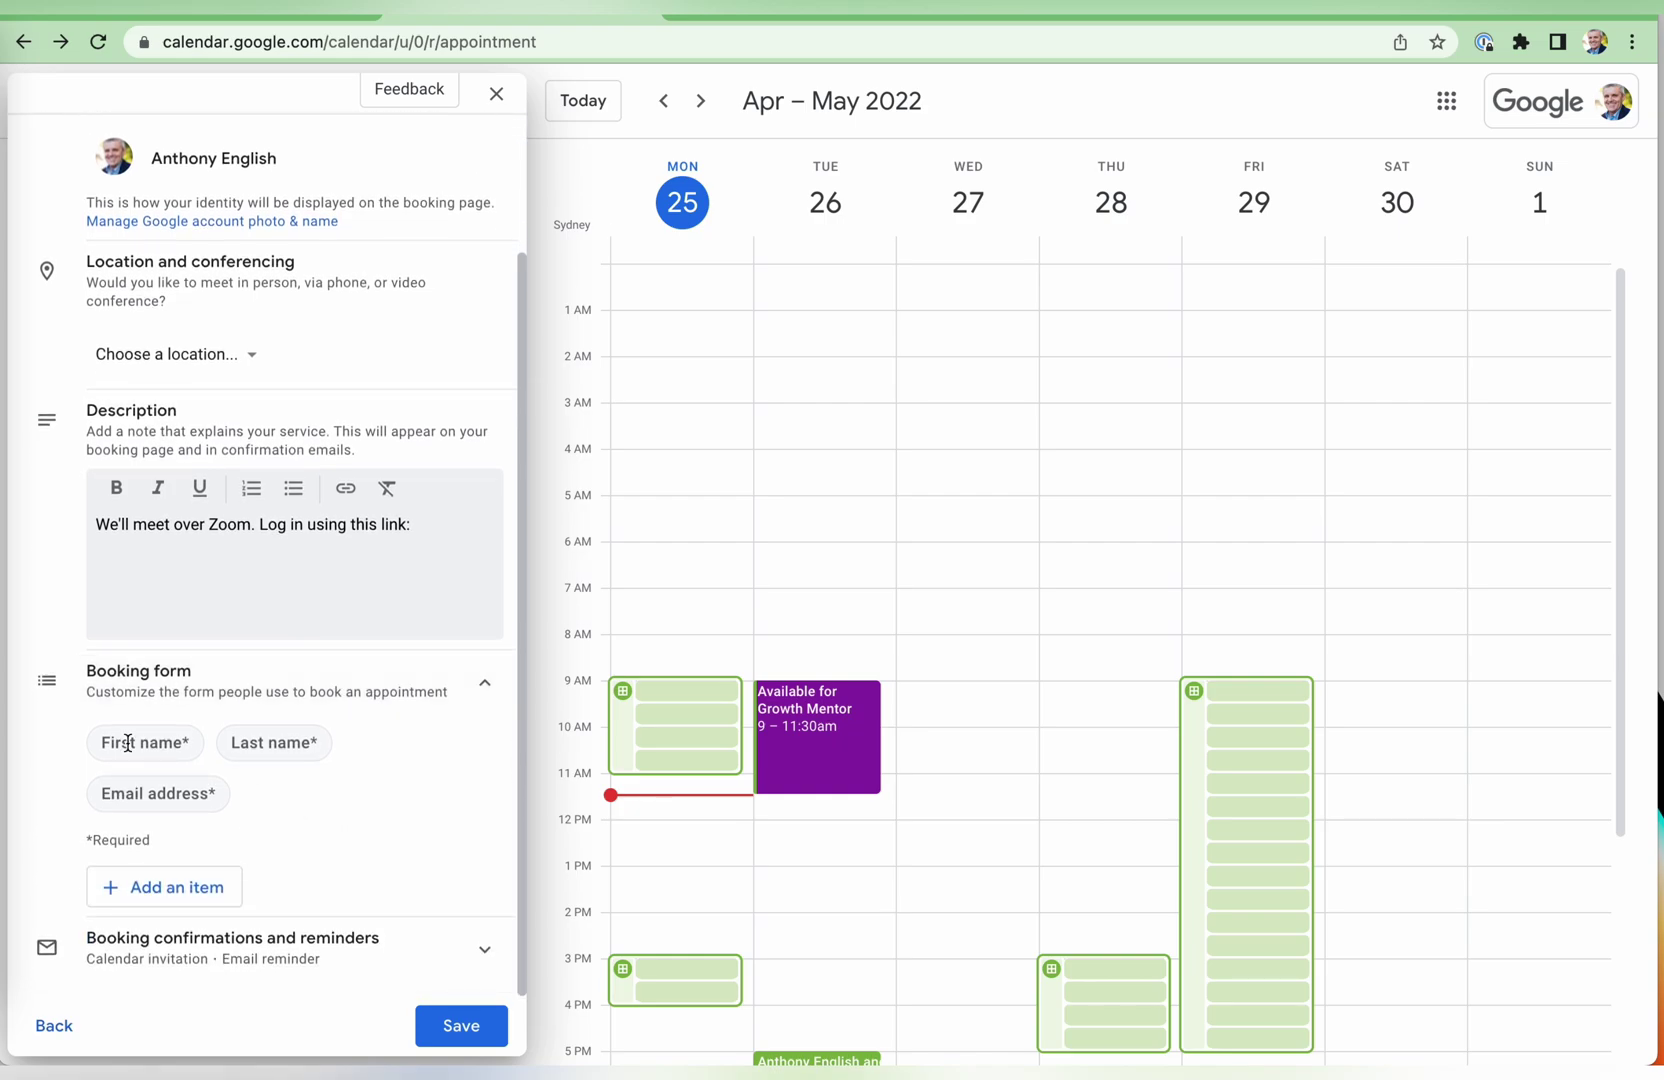
# Add an optional (not required) Phone number field to the booking form
pyautogui.click(212, 900)
pyautogui.click(889, 655)
pyautogui.click(217, 885)
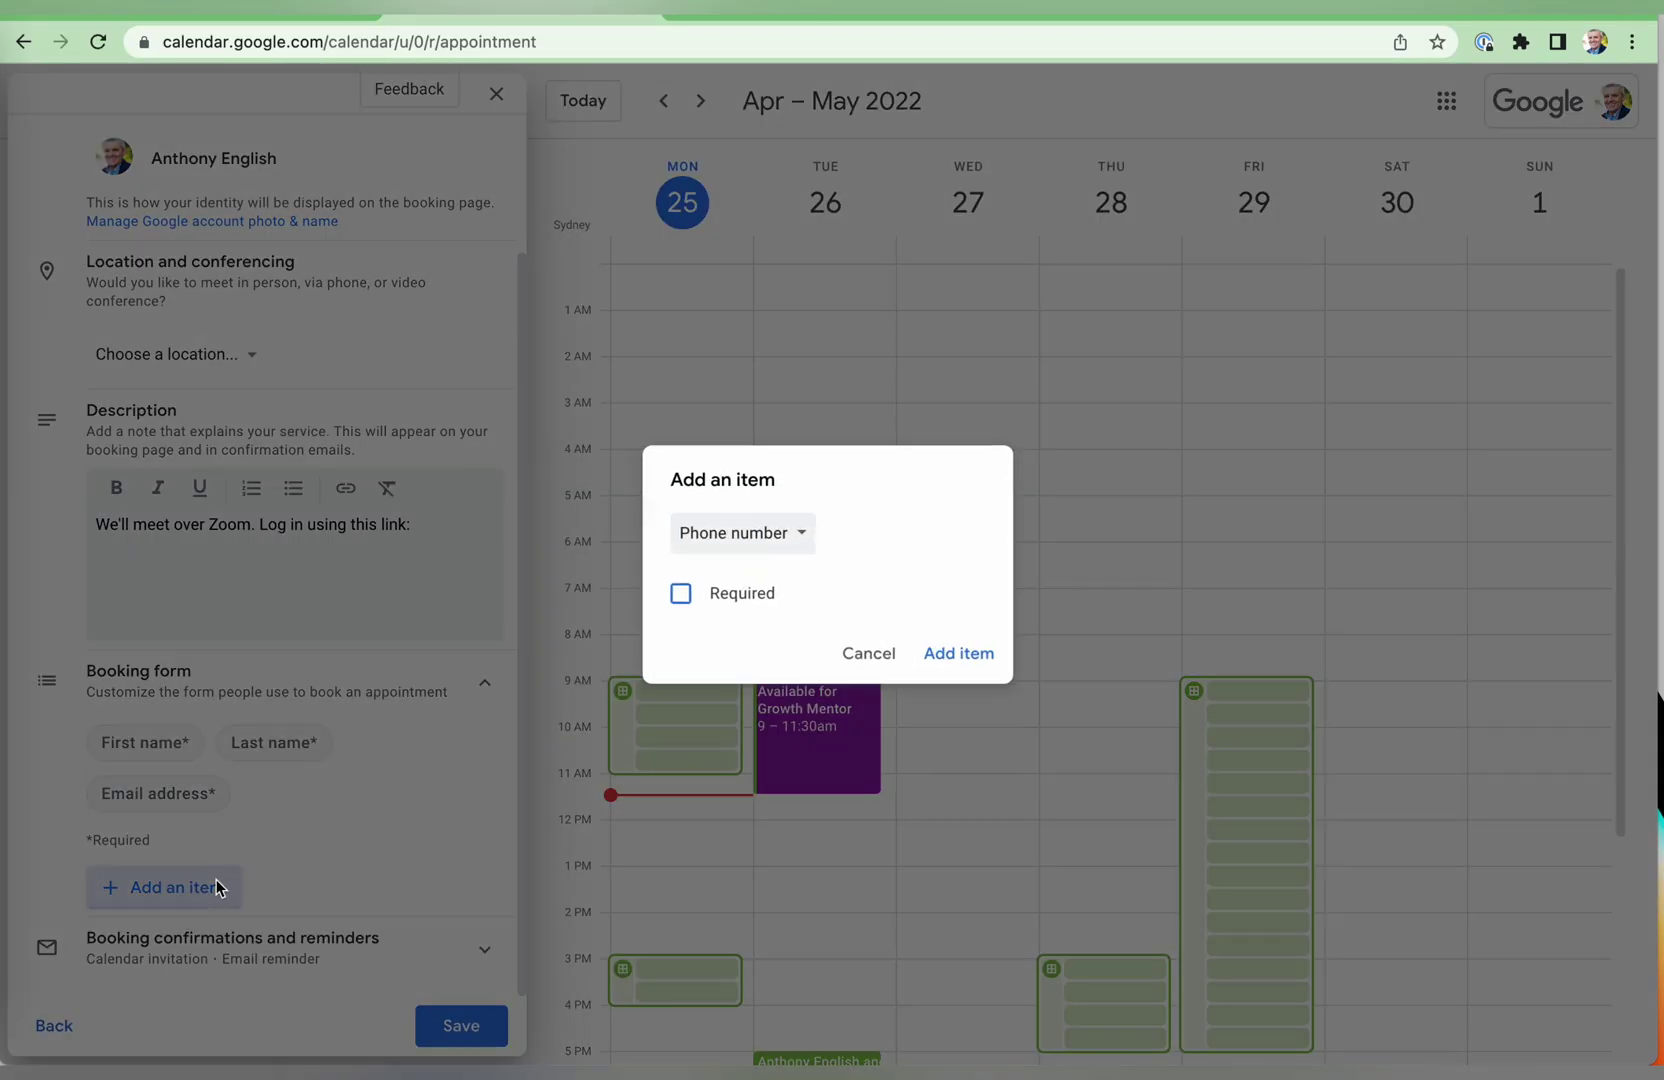
pyautogui.click(788, 541)
pyautogui.click(788, 537)
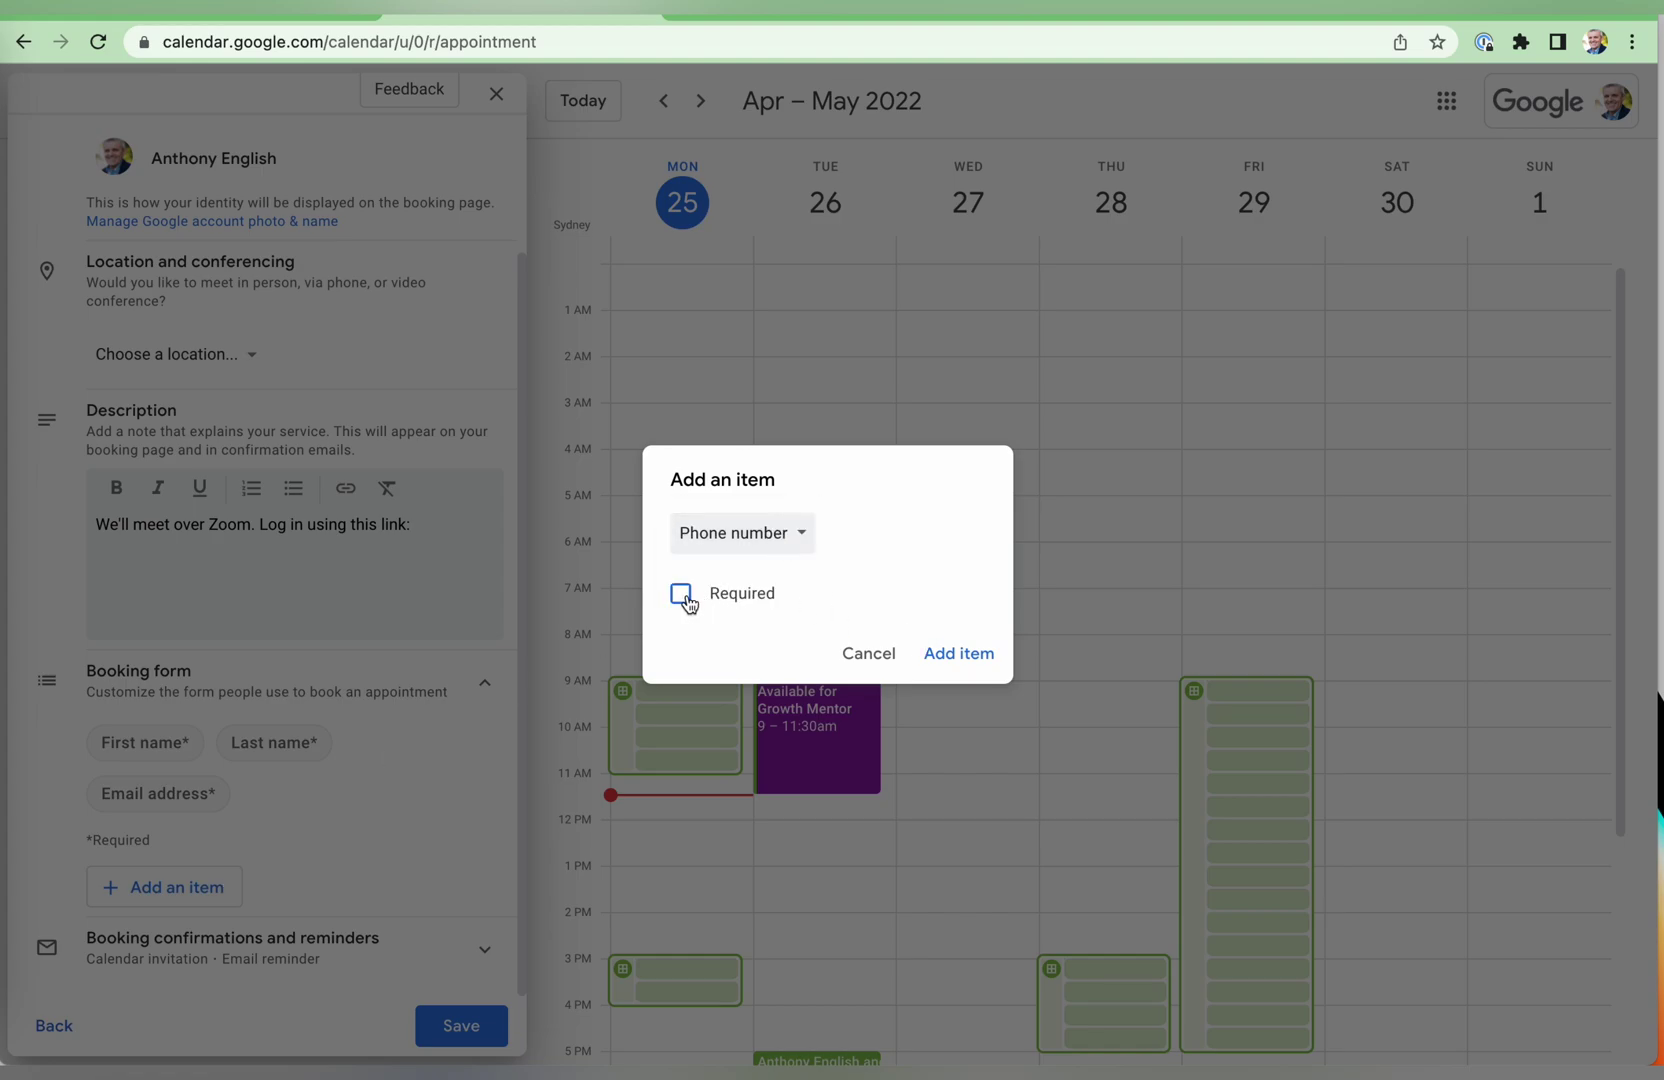
pyautogui.click(681, 595)
pyautogui.click(959, 653)
# Add the custom question 'How long have you had your channel?' to the form
pyautogui.click(198, 939)
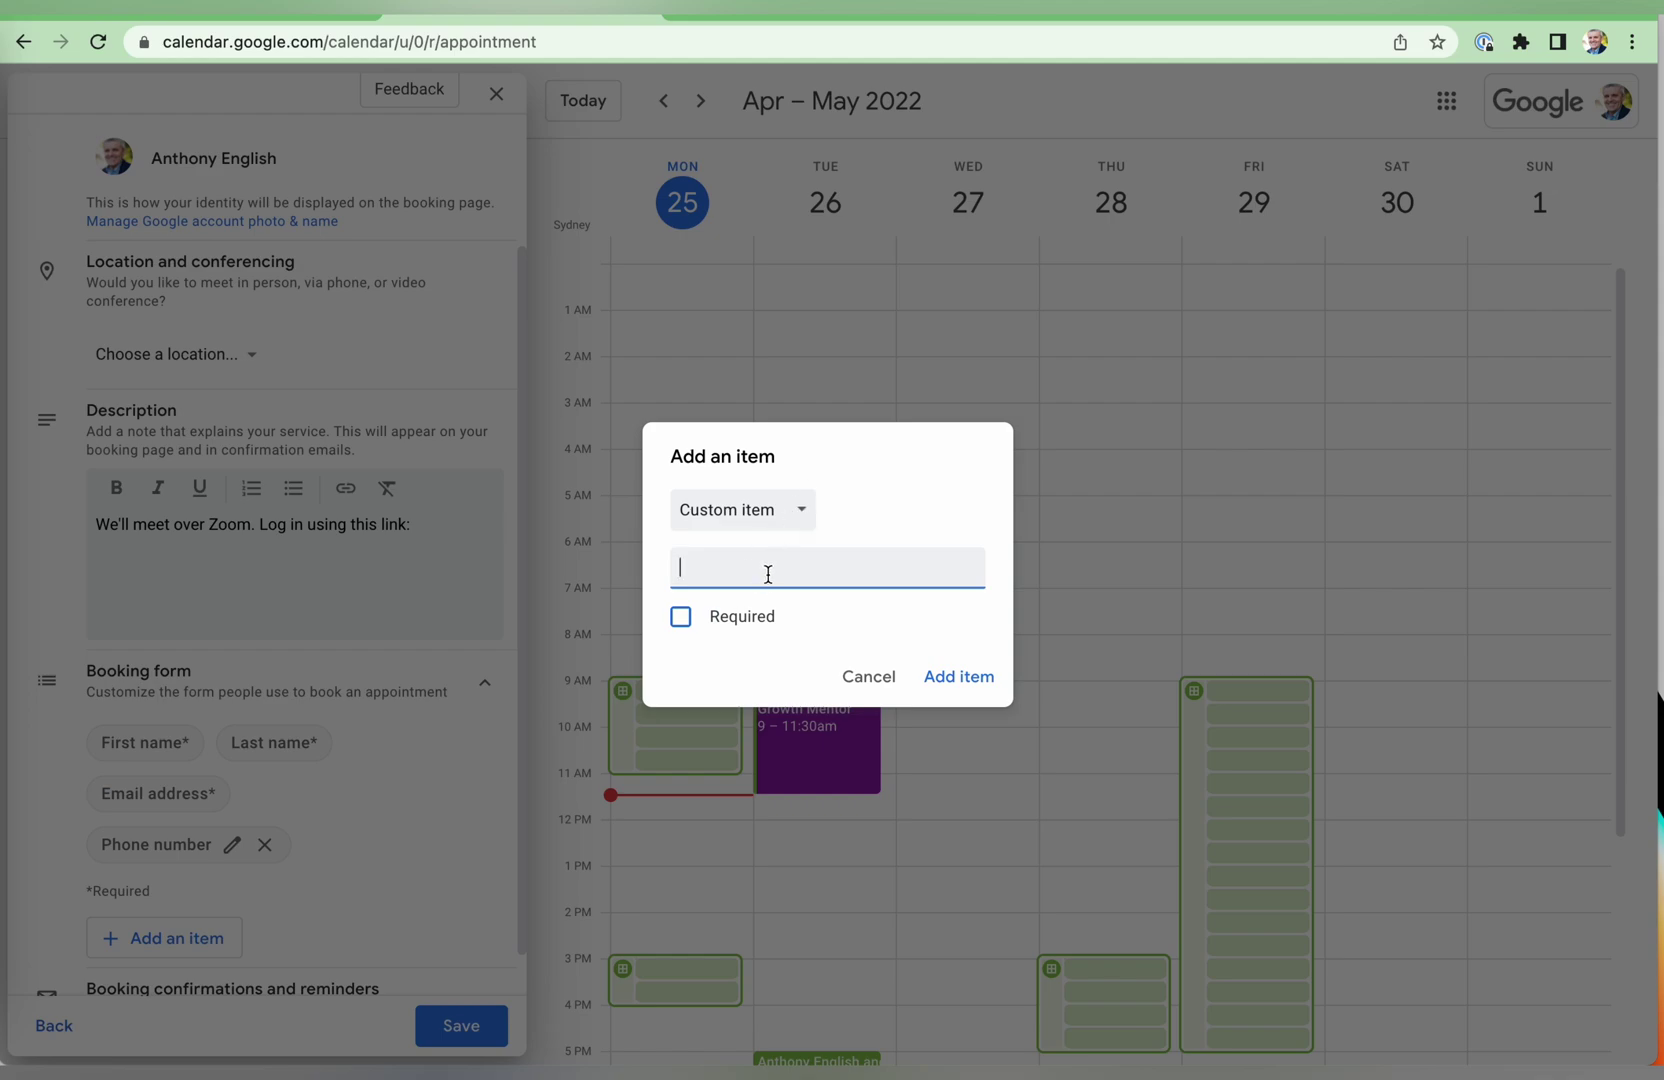
pyautogui.write('How long have you had your channel?')
pyautogui.click(945, 678)
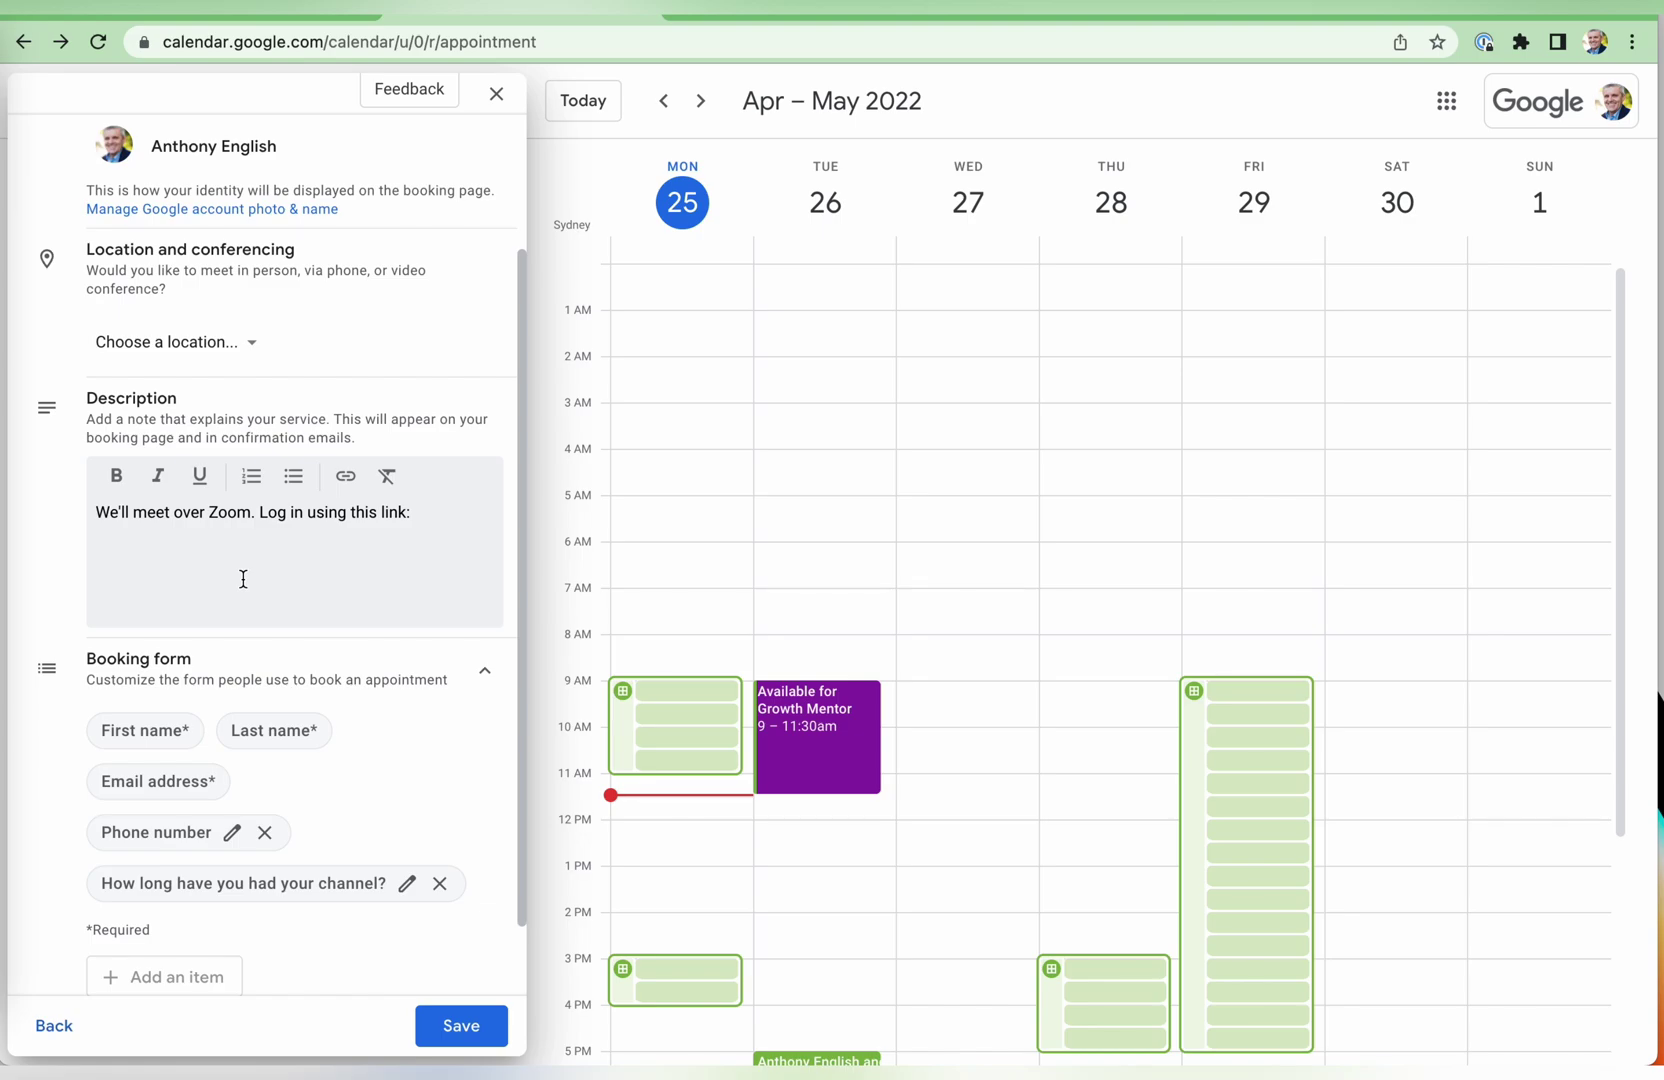
pyautogui.scroll(-2, 243, 579)
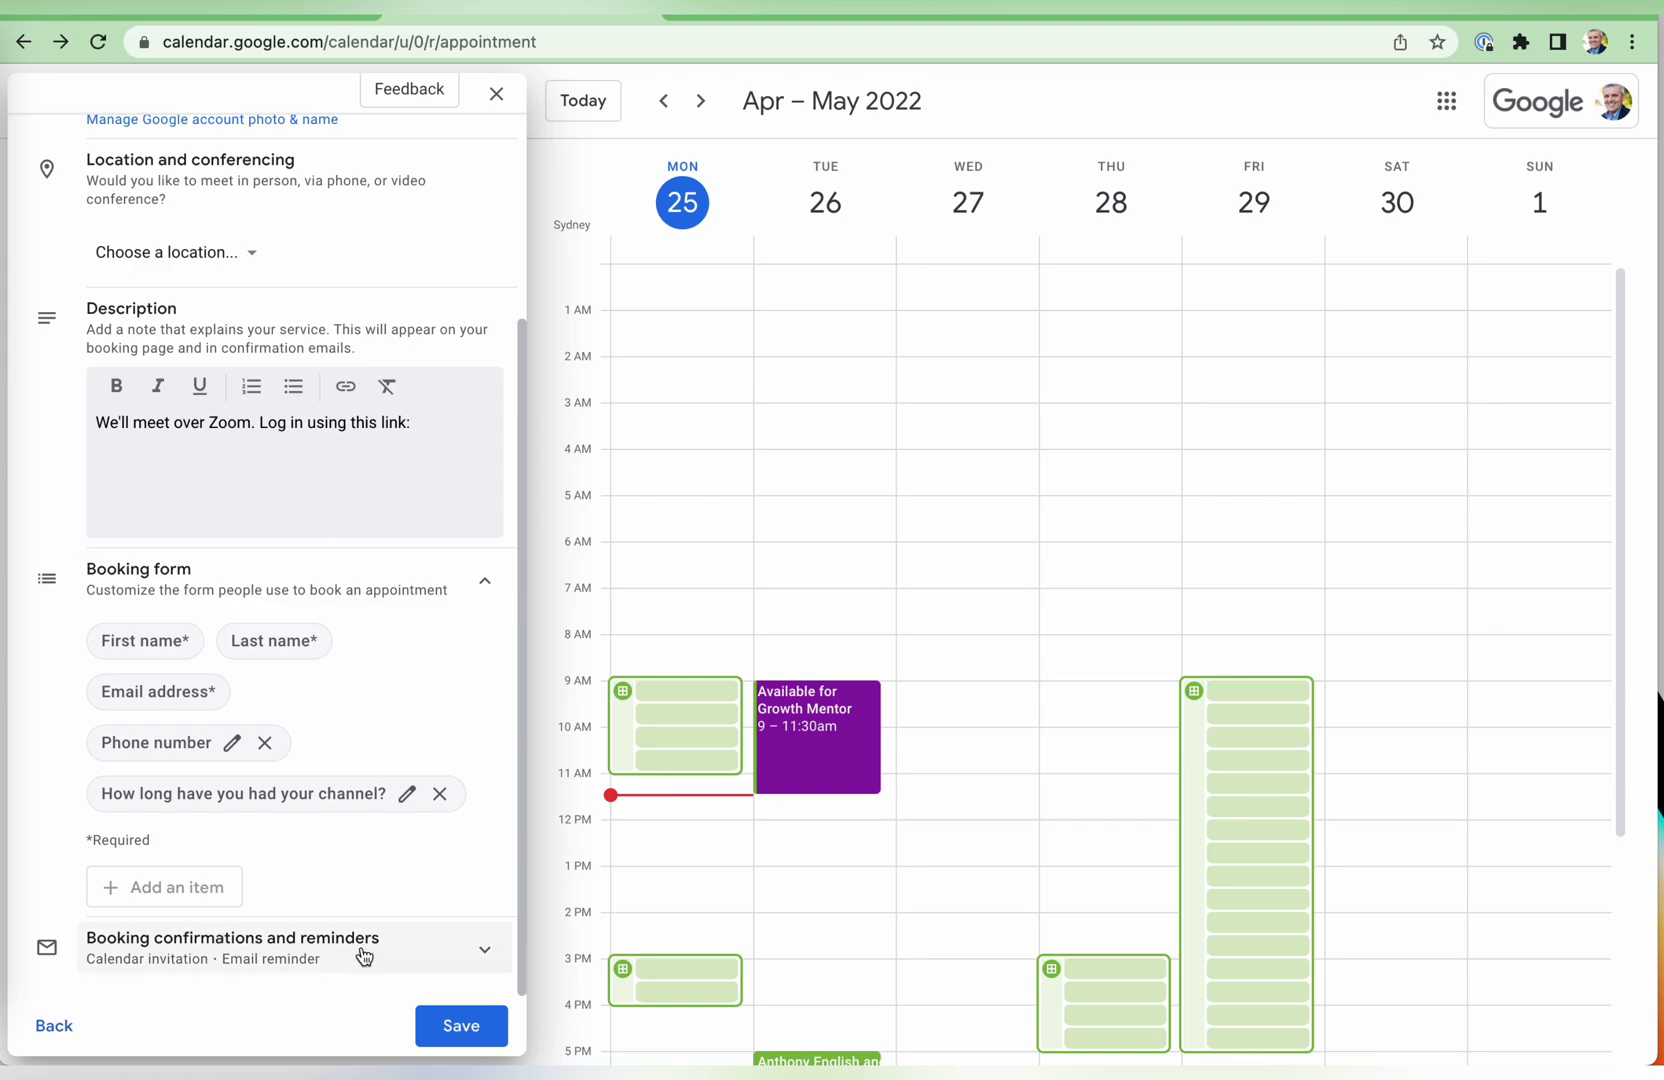
pyautogui.click(474, 952)
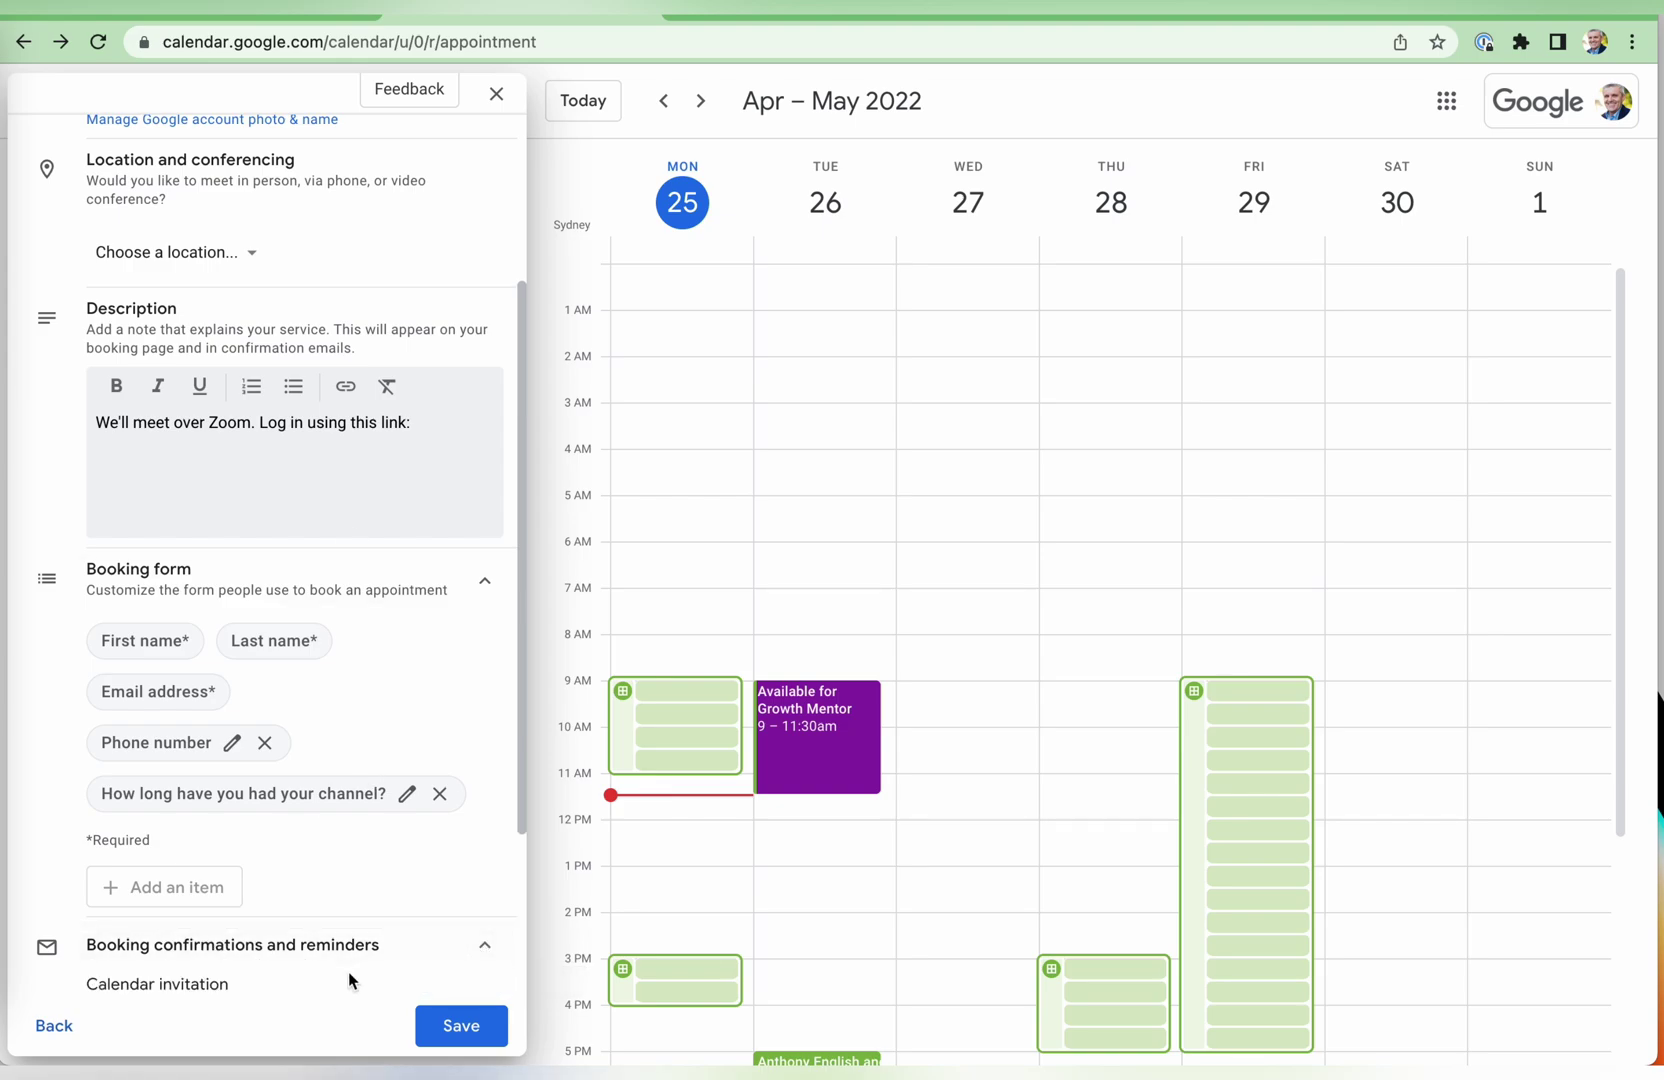
pyautogui.click(289, 954)
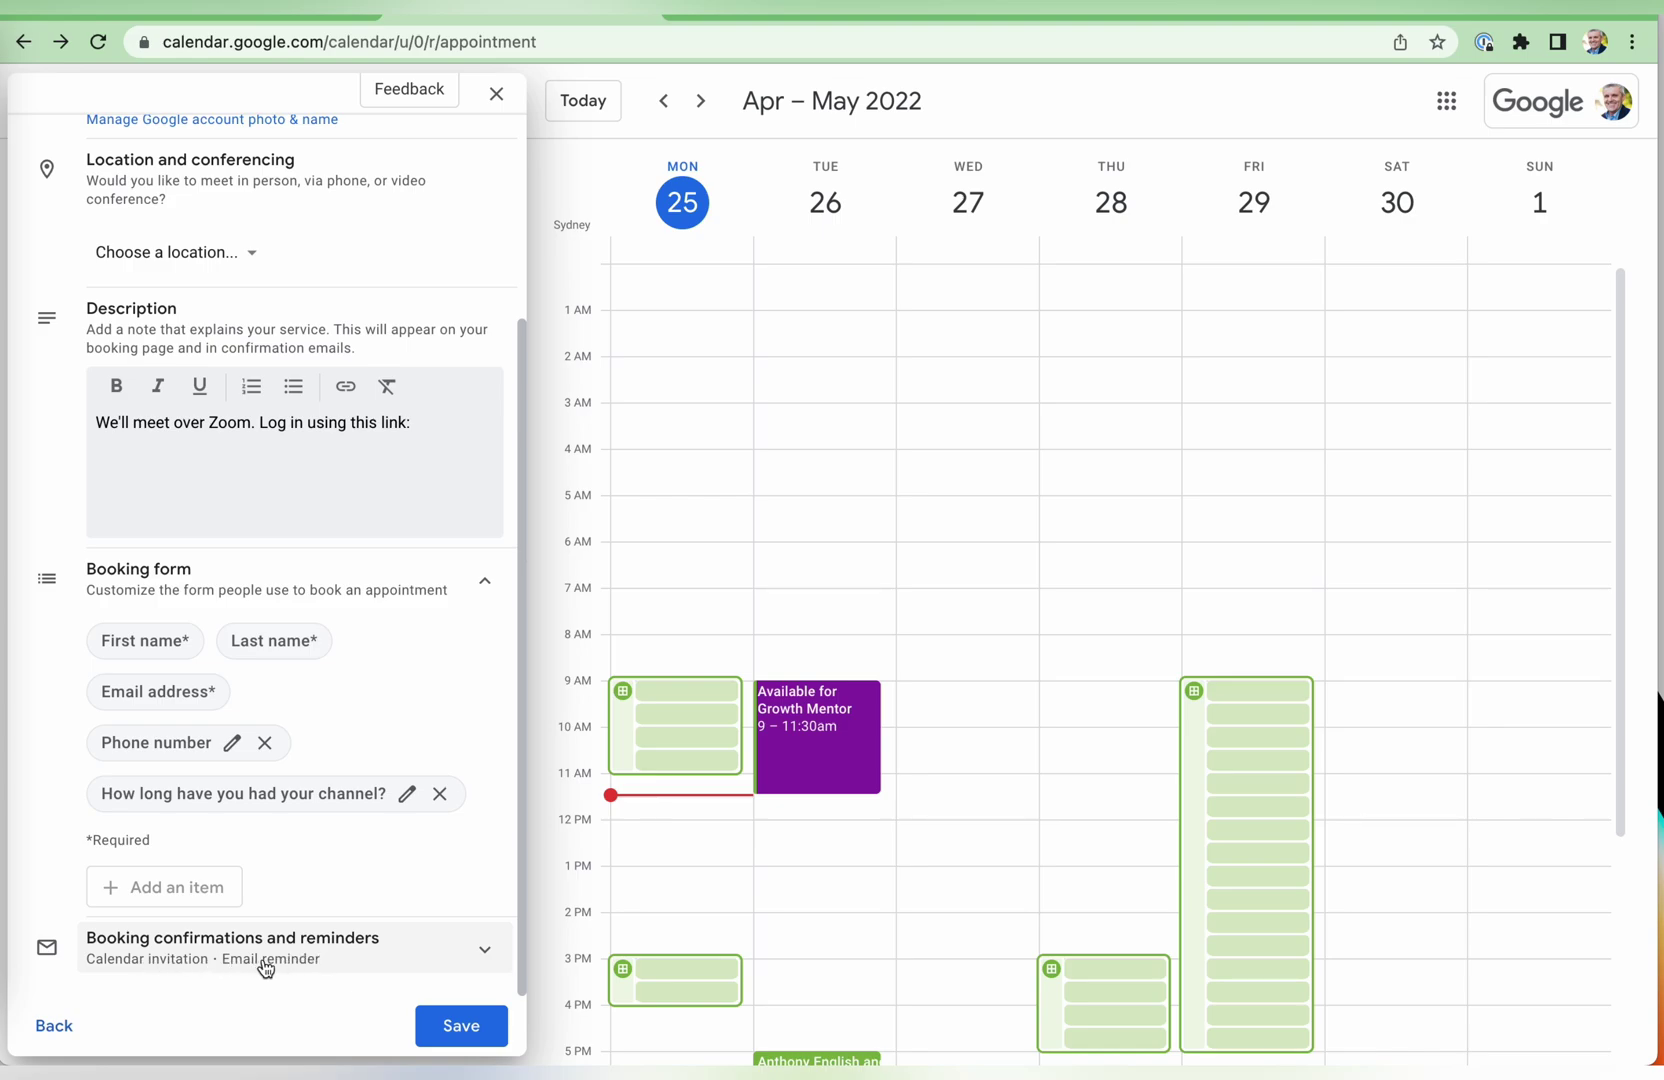
# Save the schedule and pick the Thursday 5 May 3:30pm slot on its booking page
pyautogui.click(462, 1027)
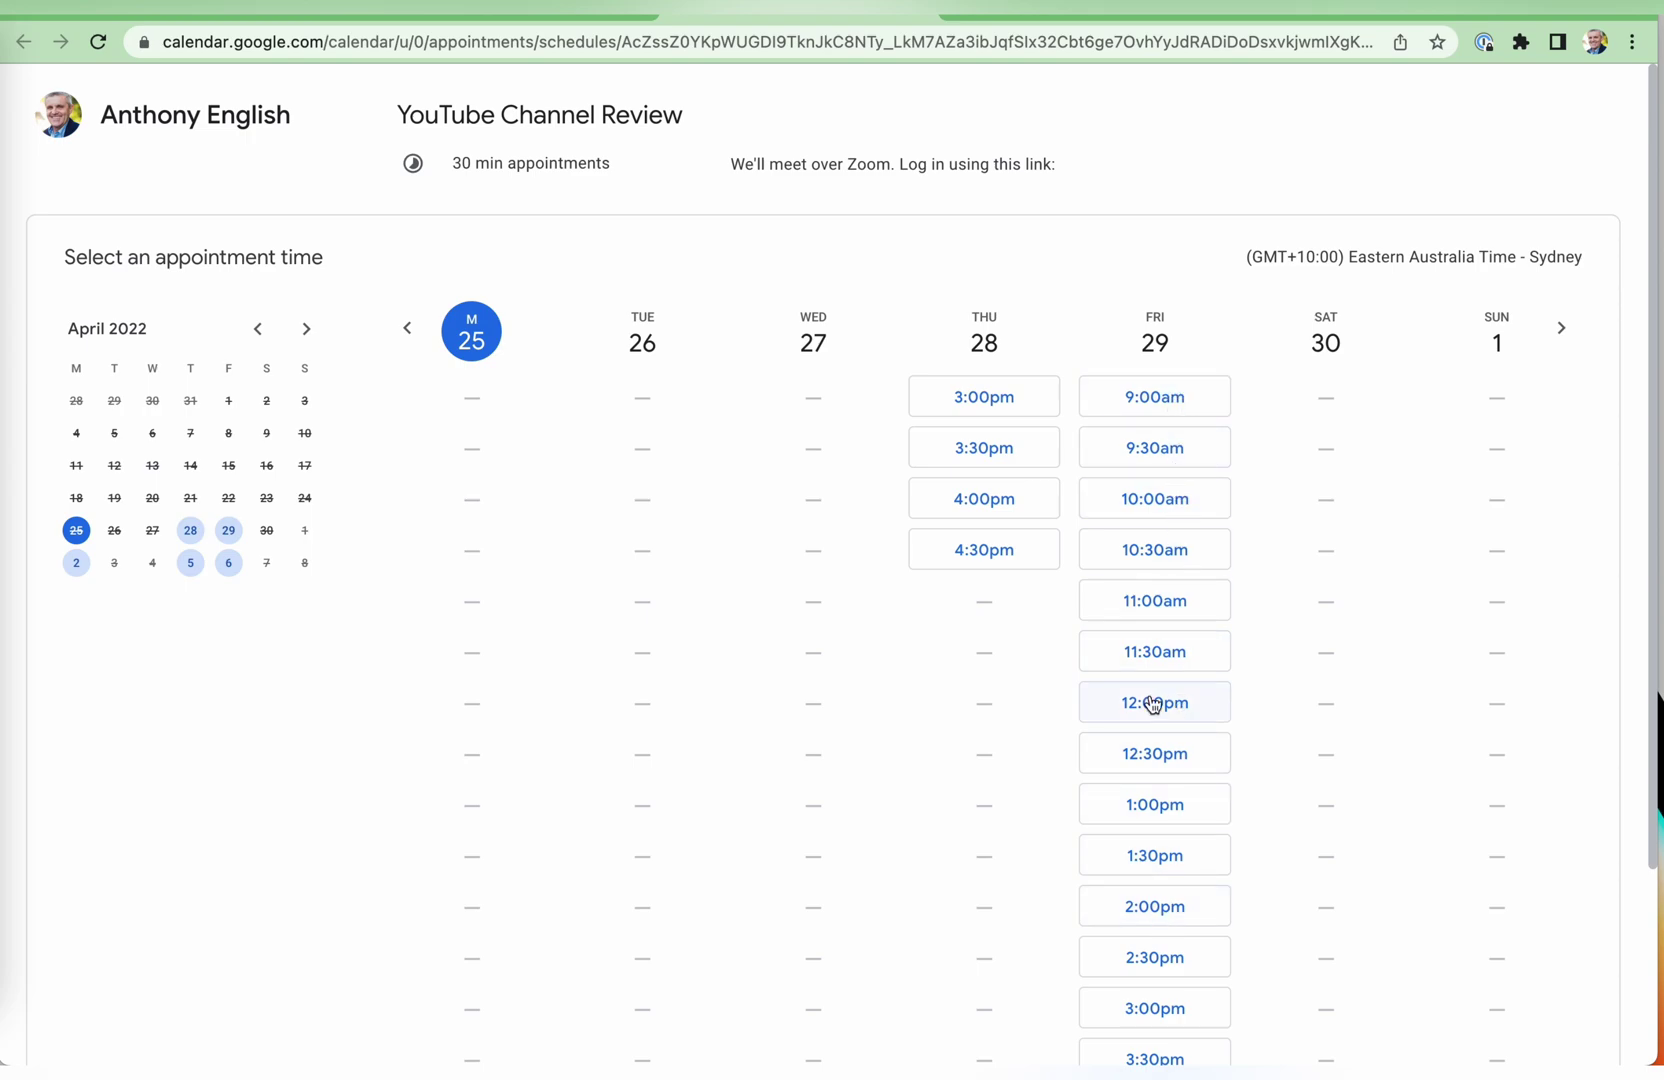
pyautogui.click(1561, 328)
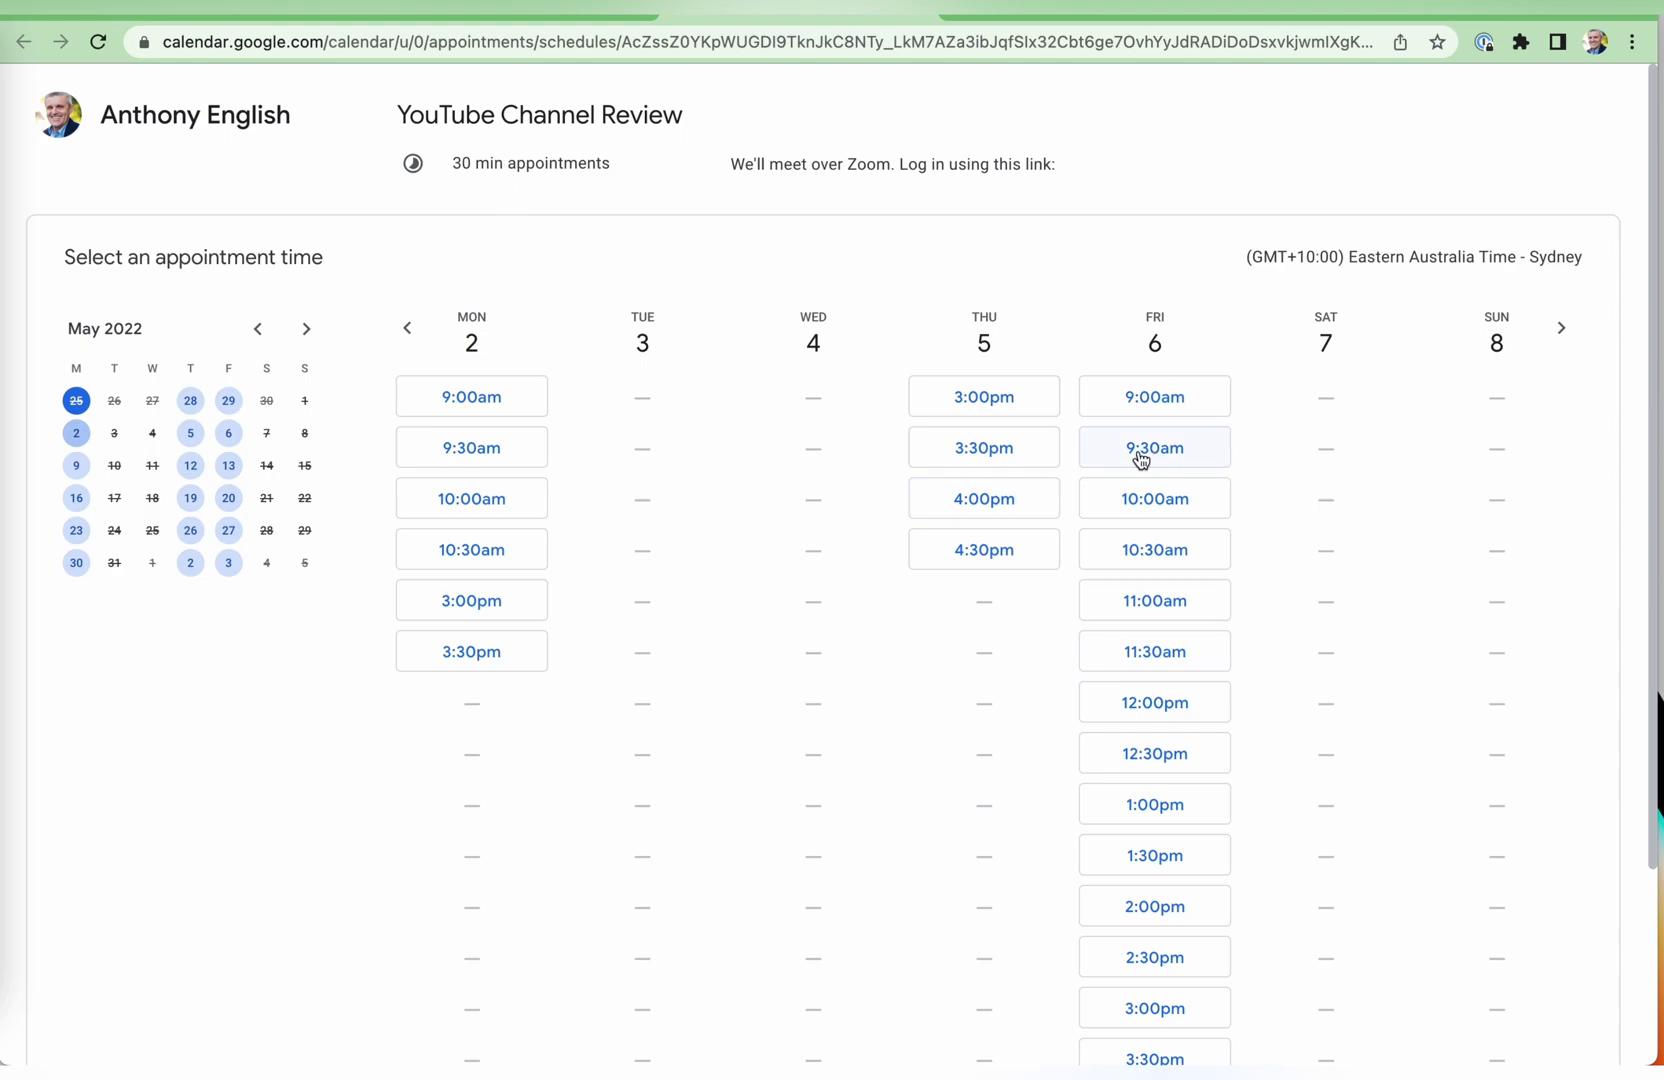
pyautogui.click(958, 461)
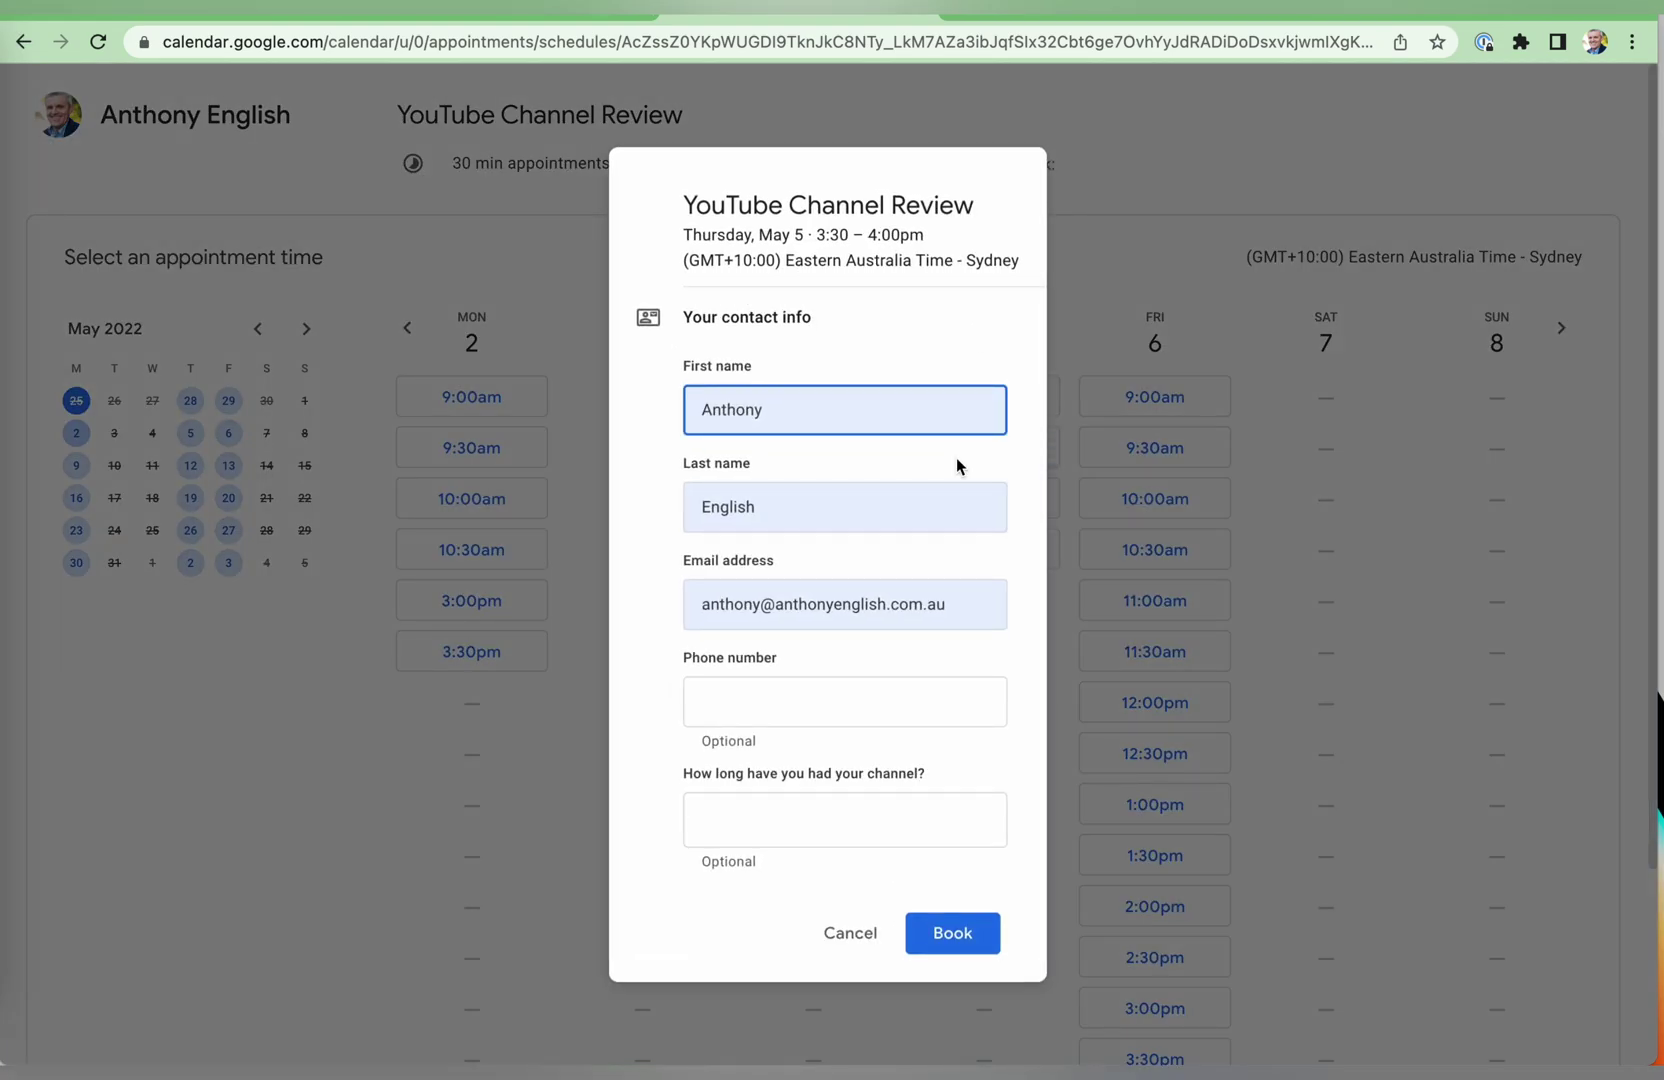
# Answer '2 years' for channel age and book the appointment
pyautogui.click(819, 704)
pyautogui.click(790, 835)
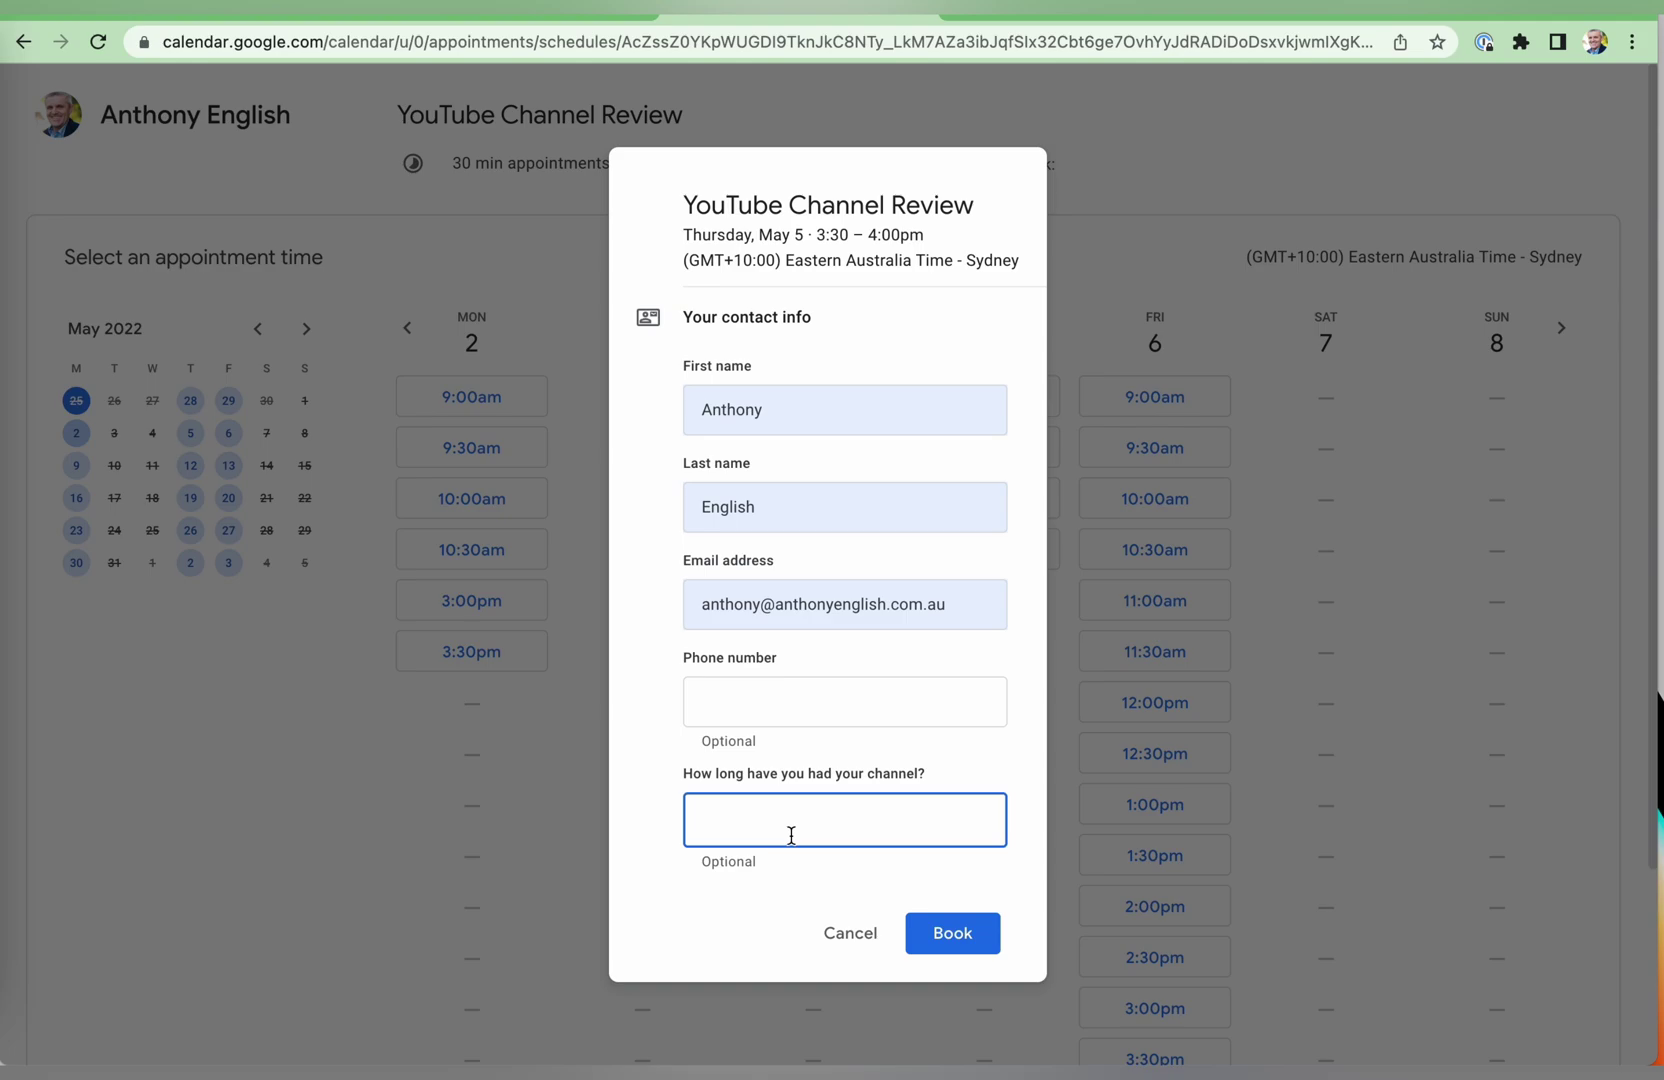
pyautogui.write('2 years')
pyautogui.click(945, 939)
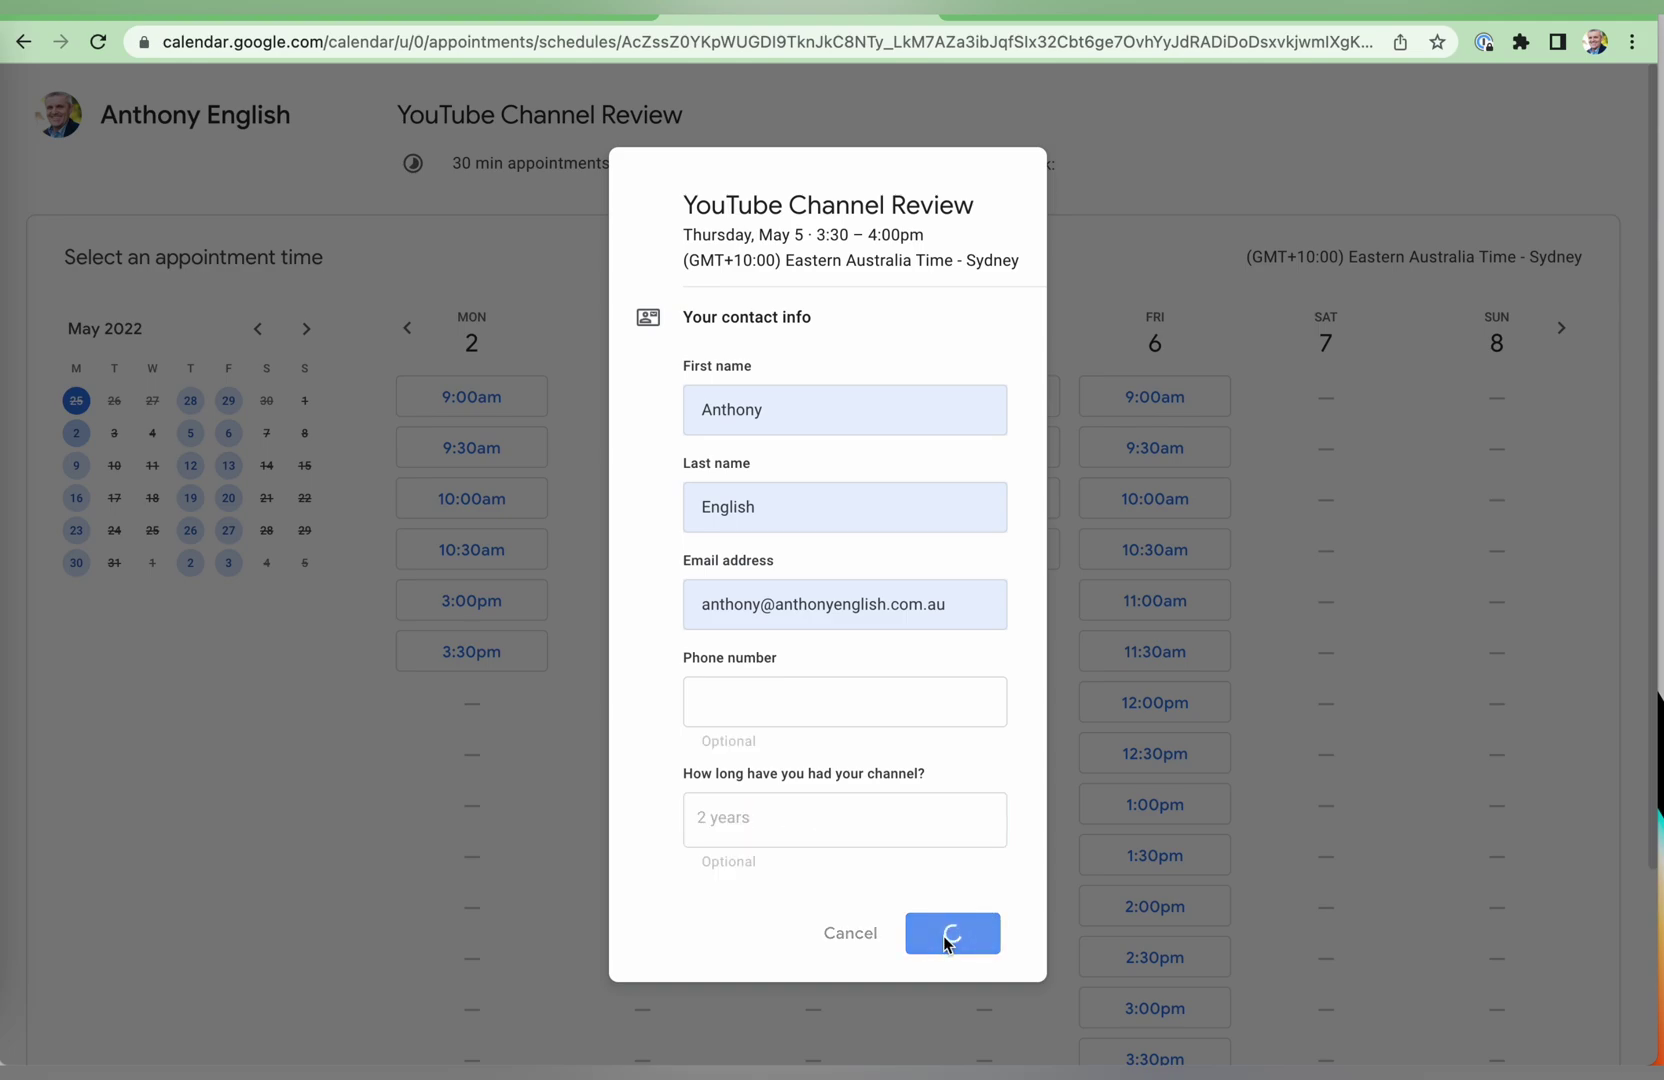